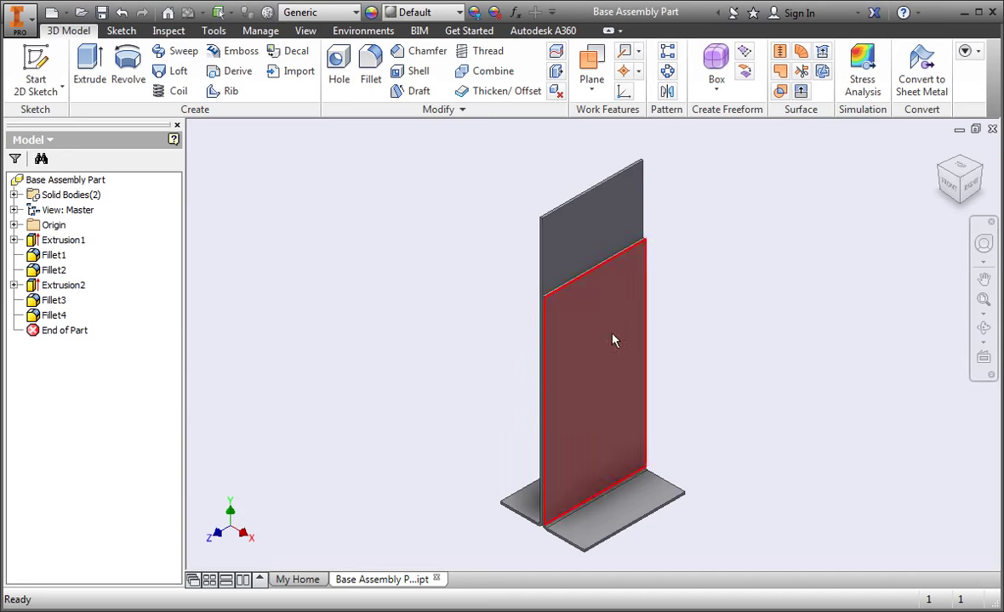
Step: Start a sketch on the upright plate's front face and offset its outline inward
click(617, 331)
click(682, 324)
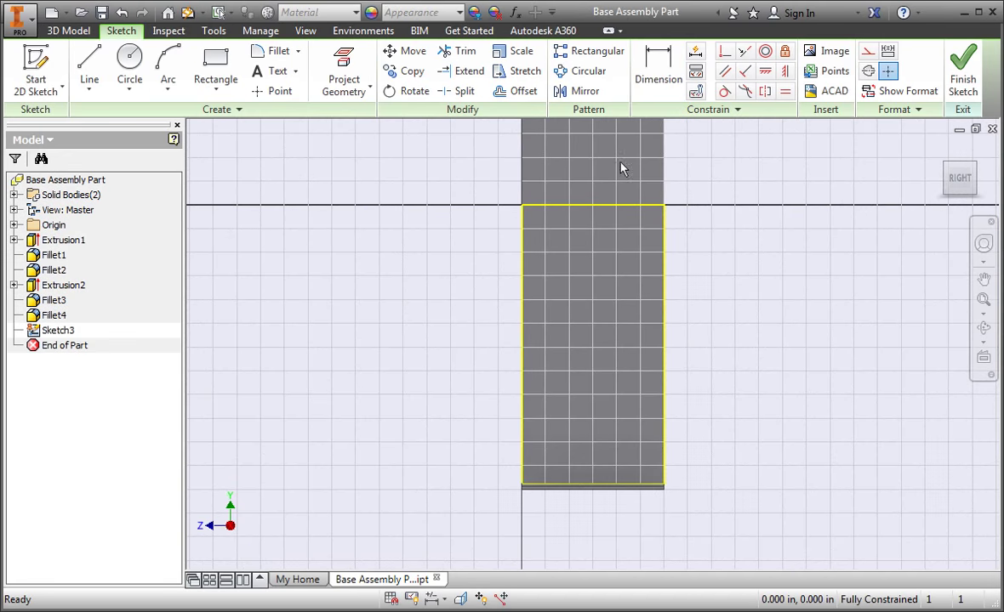
click(535, 93)
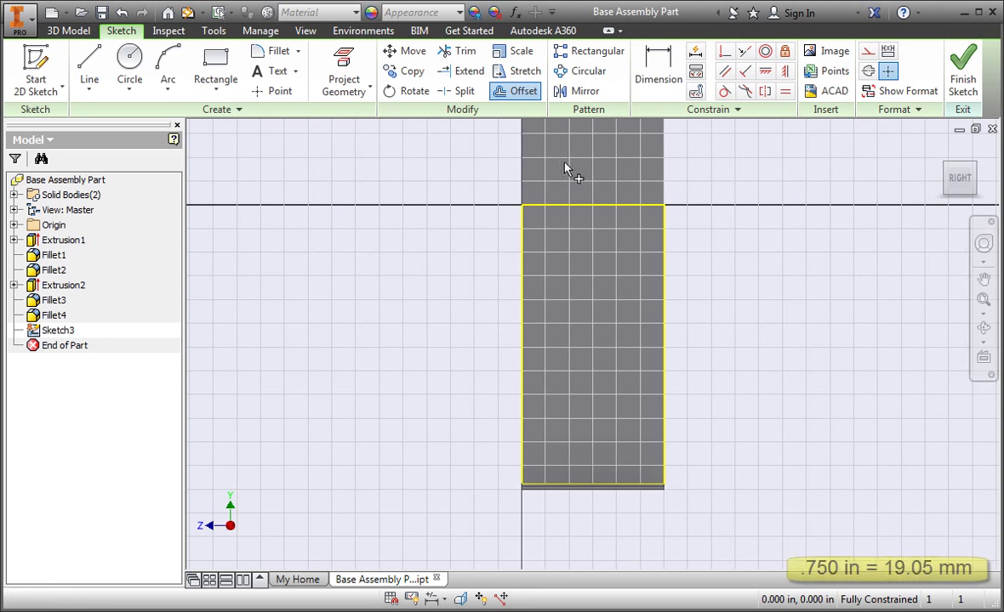
click(575, 205)
click(580, 225)
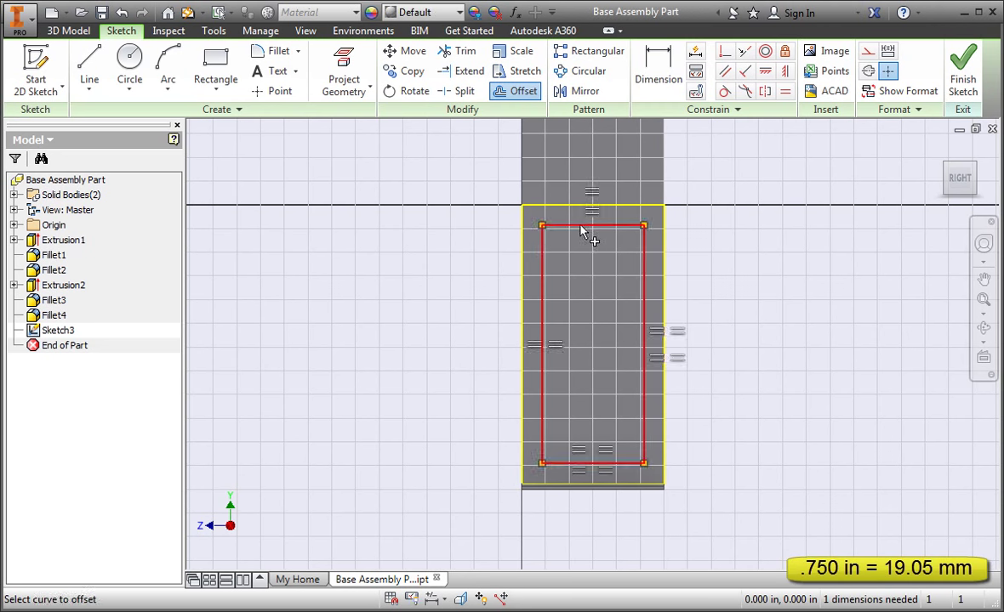
Step: Dimension the offset gap to .750 and finish the sketch
key(d)
click(542, 251)
click(522, 259)
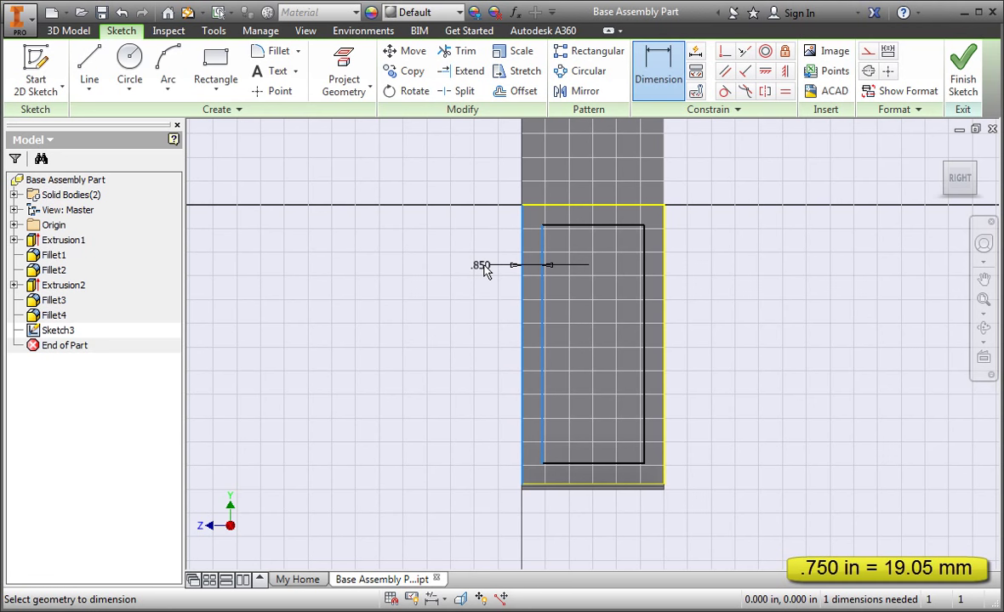
click(479, 270)
text(.75)
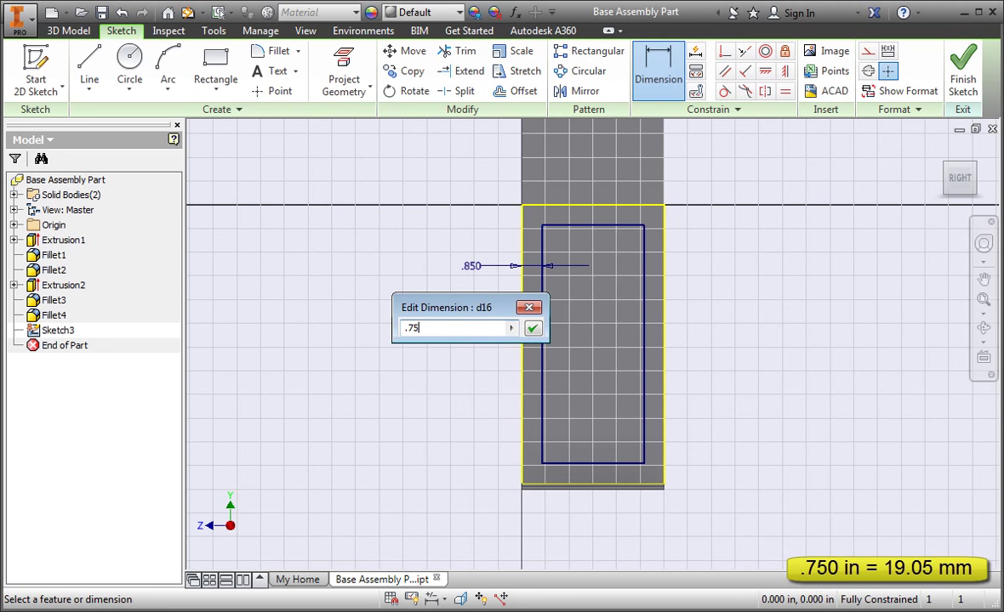
click(532, 328)
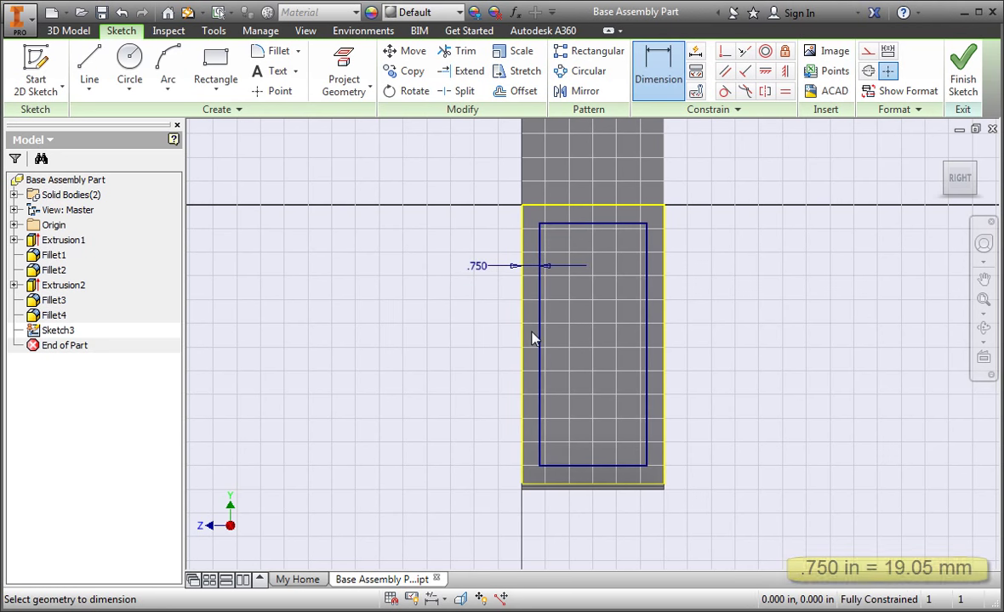
right_click(489, 317)
click(491, 366)
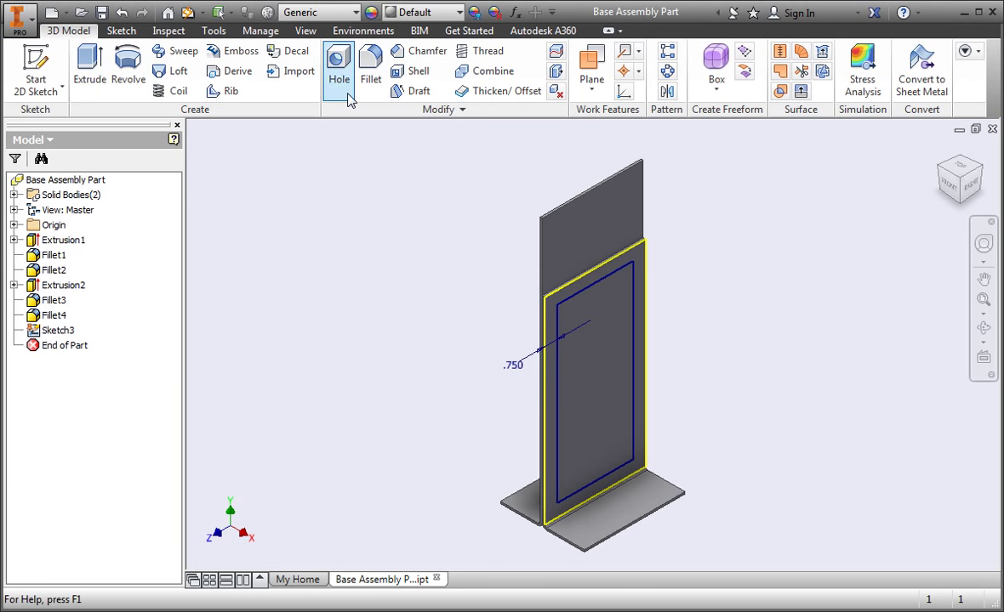
Step: Start a tapped 3/8 Hole feature centred on the inset rectangle's four corners
click(338, 72)
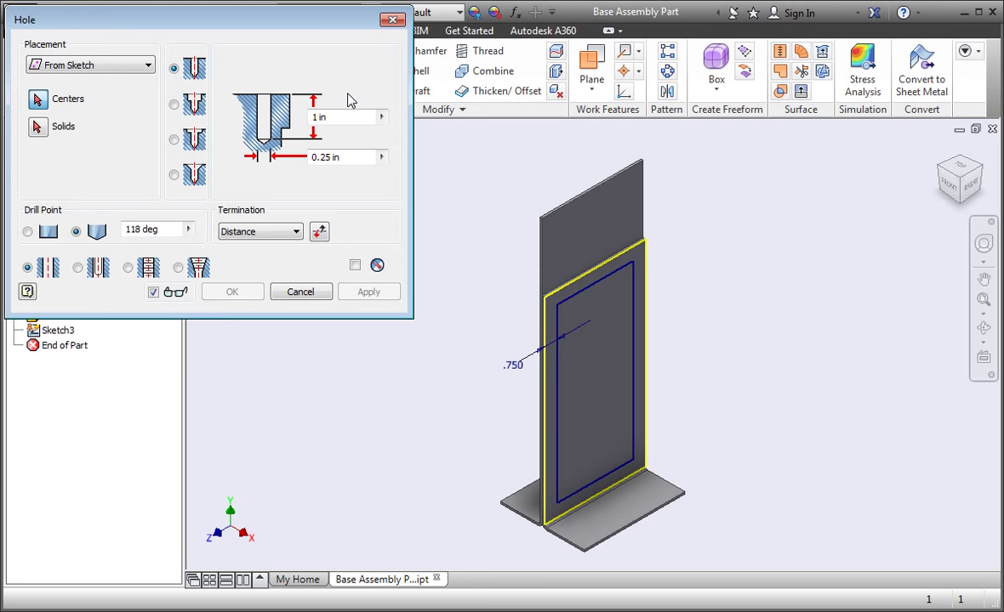
click(98, 268)
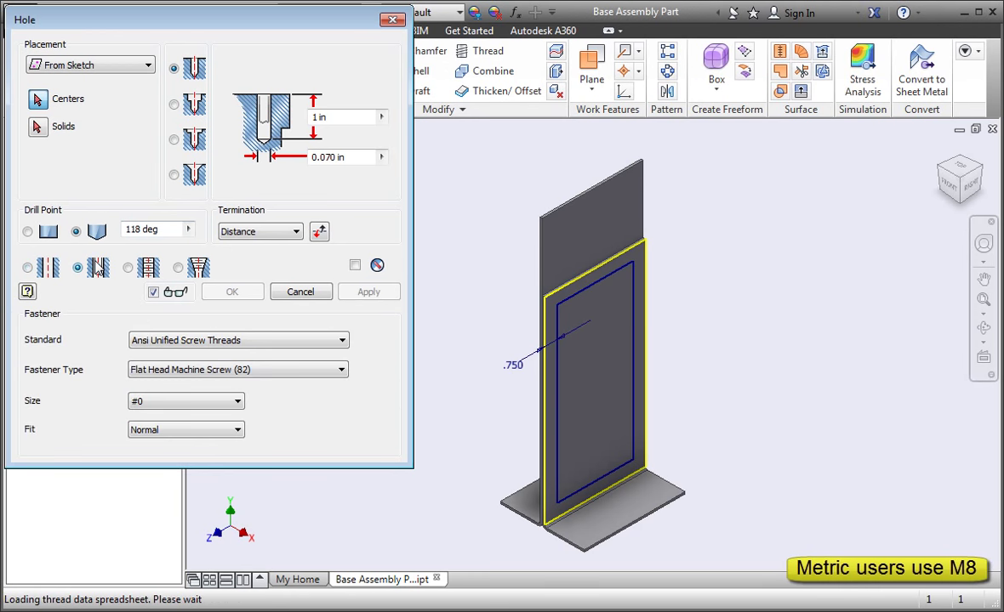
click(173, 400)
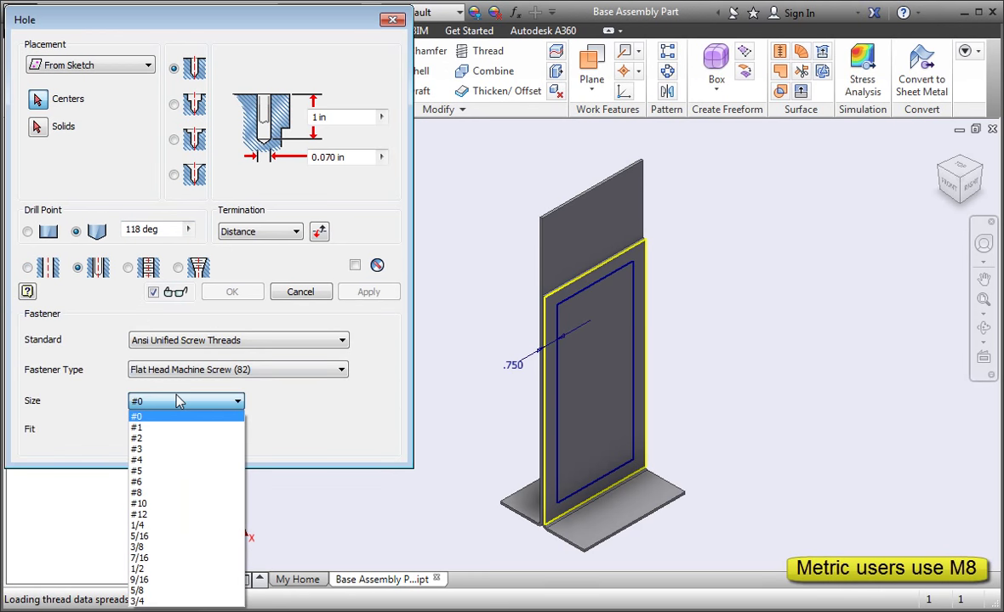
click(169, 549)
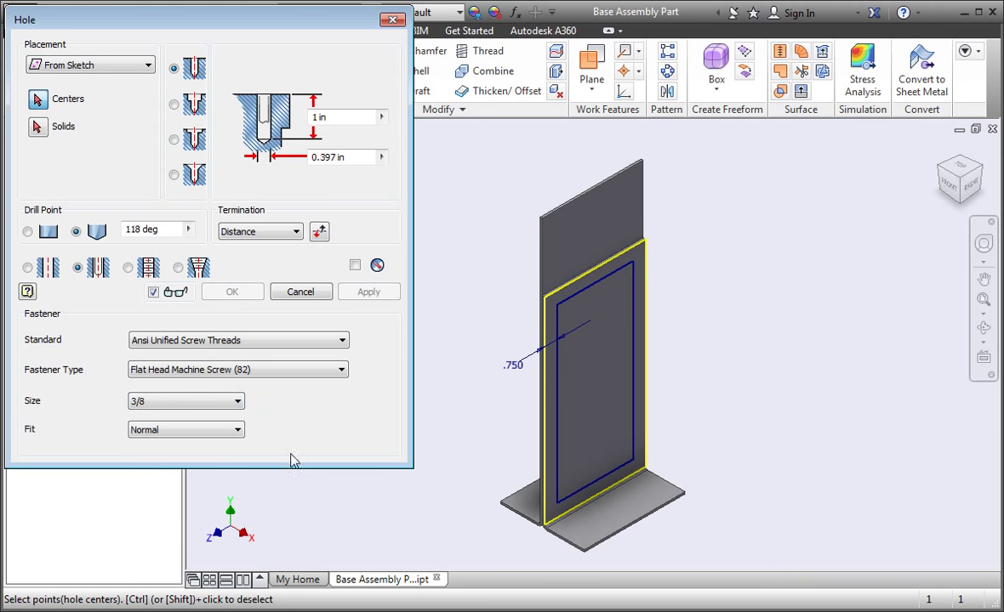
click(557, 508)
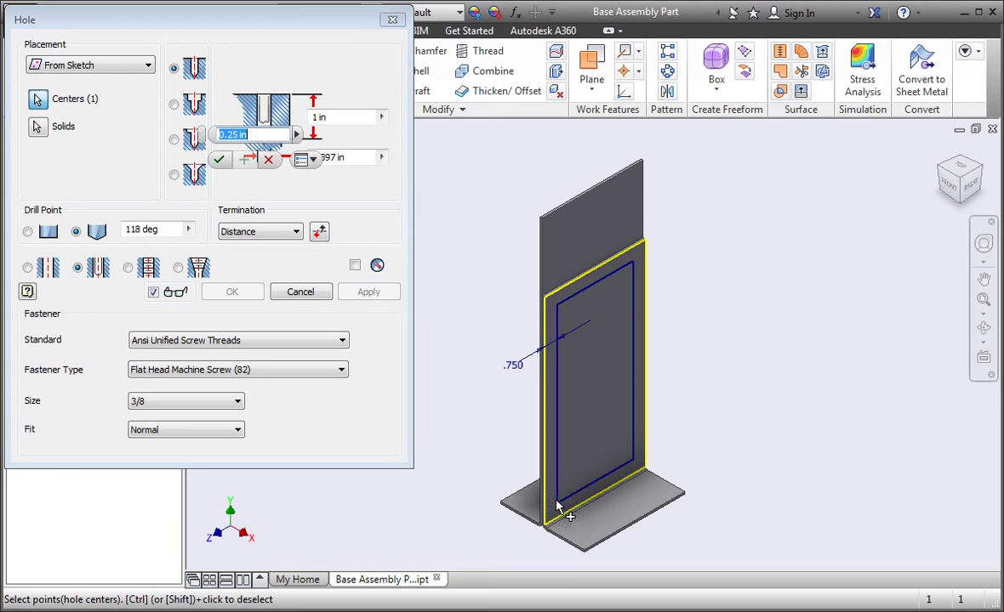
click(633, 465)
text(1)
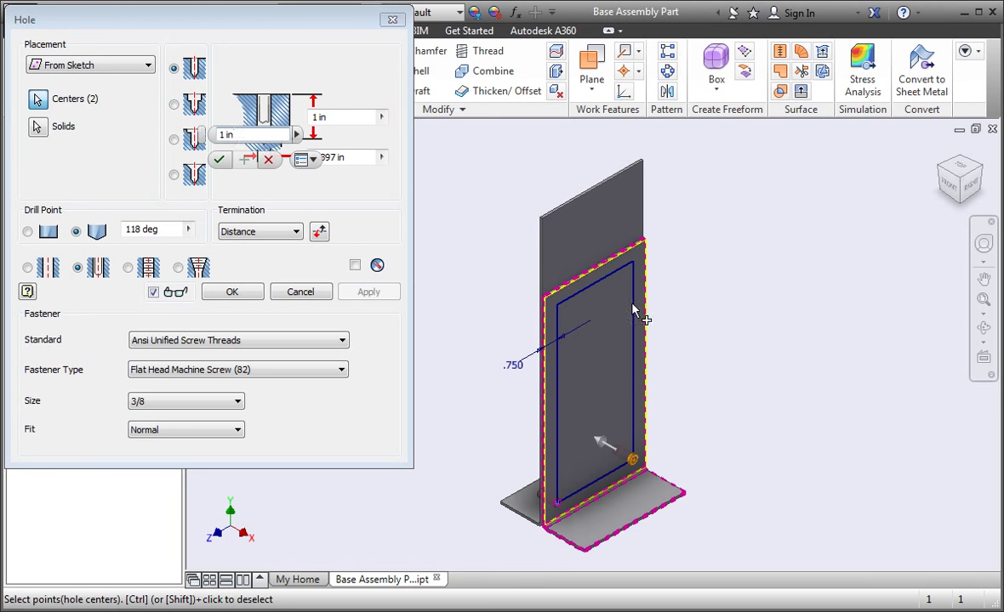
click(633, 265)
click(557, 306)
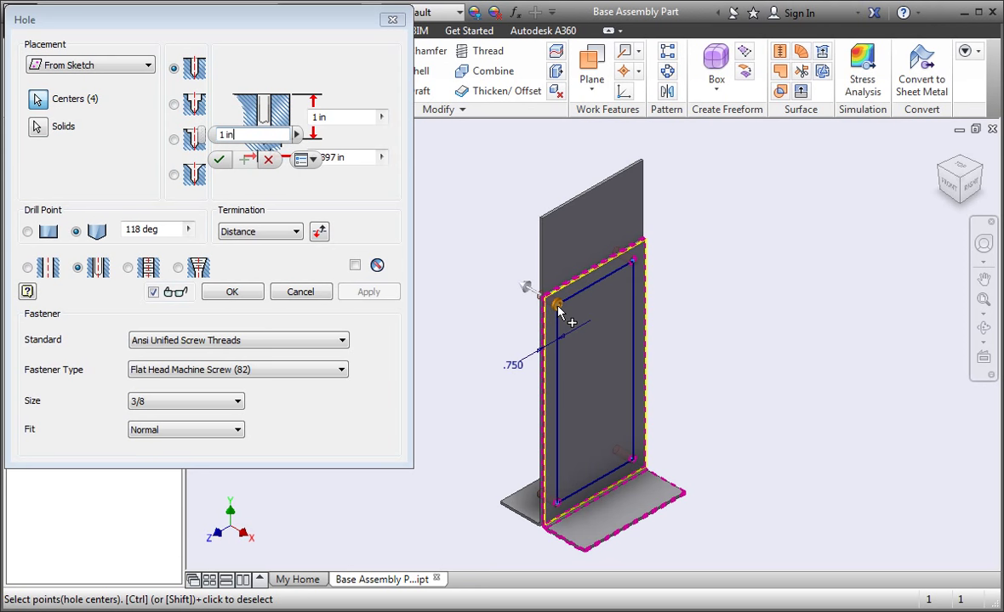
Step: Set the hole termination to end at the plate's back face
click(269, 229)
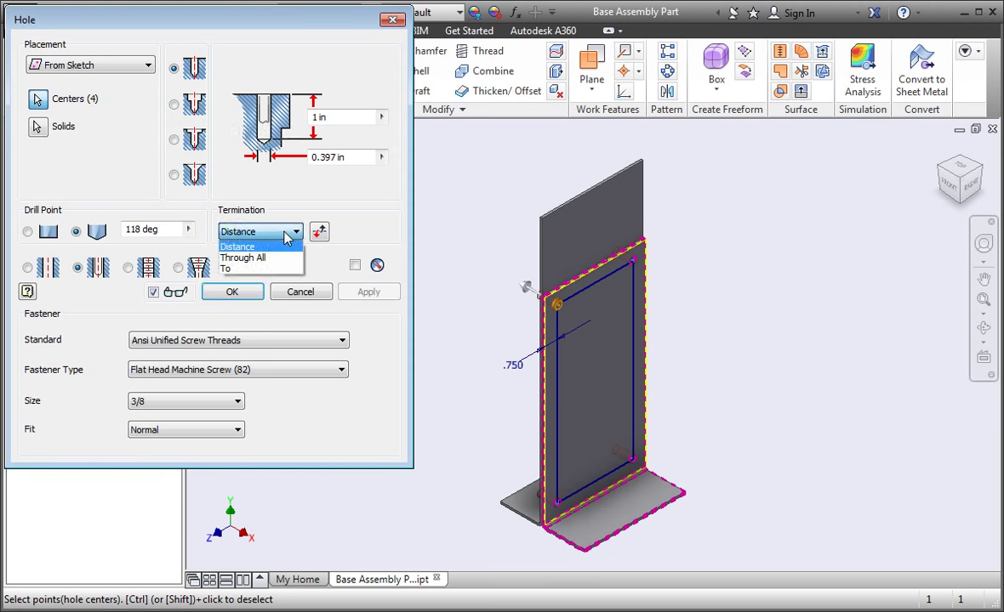
click(252, 270)
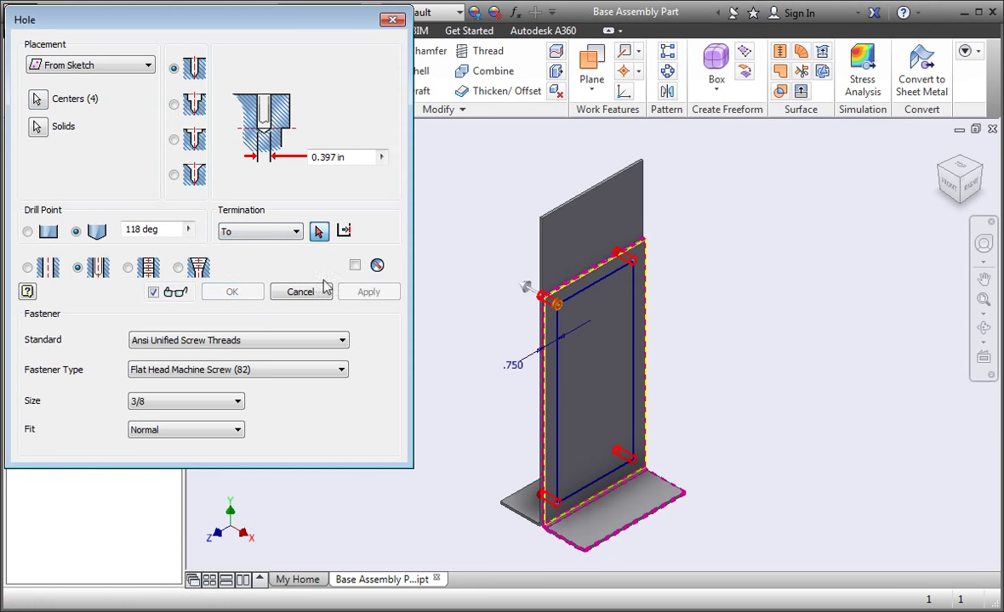
click(983, 327)
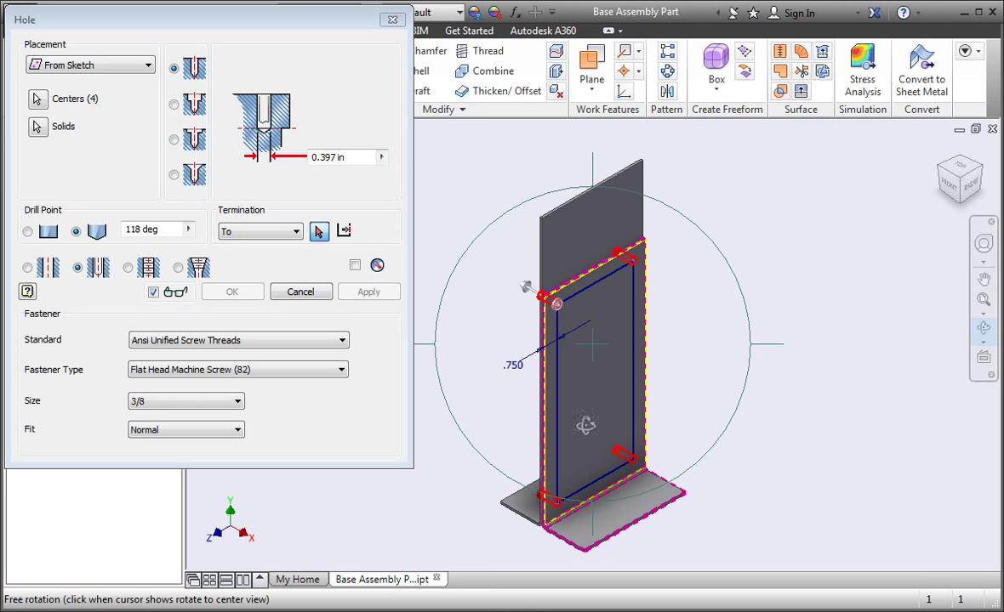
mouse_move(583, 422)
mouse_down()
mouse_move(657, 381)
mouse_move(833, 415)
mouse_up()
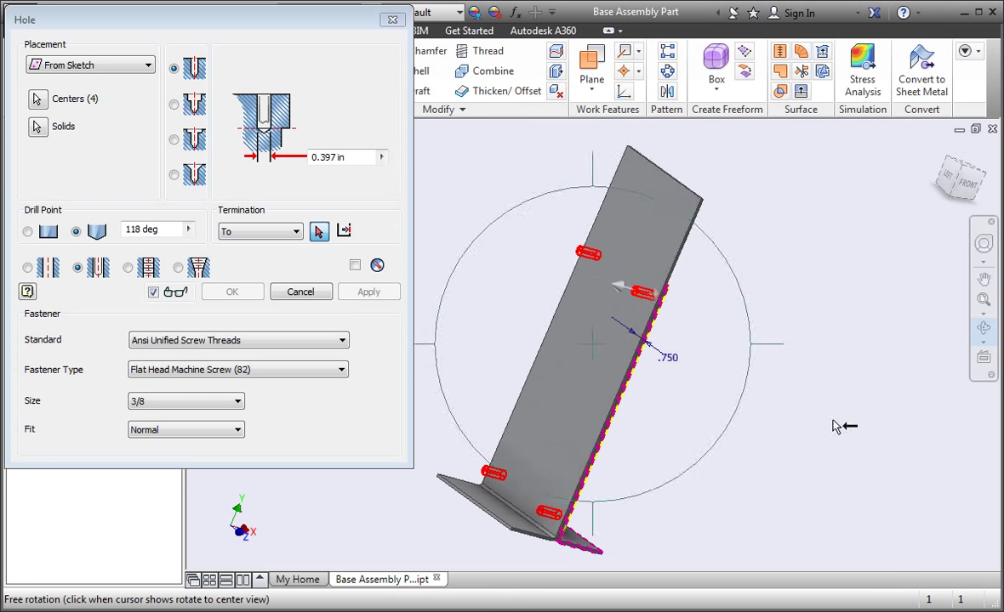
key(Escape)
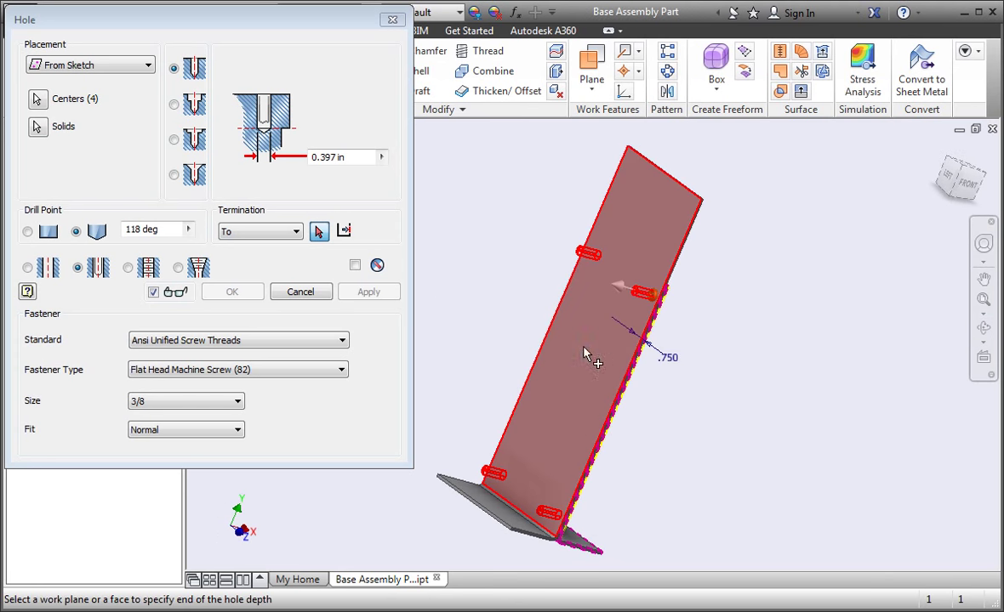
click(584, 353)
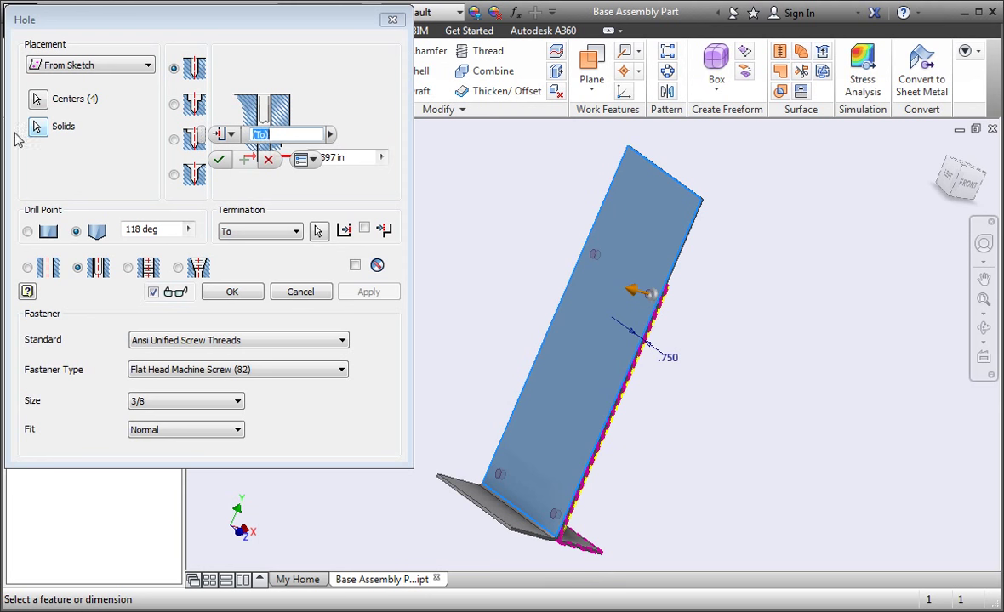
Step: Choose the upright plate as the solid to cut and apply the holes
click(34, 129)
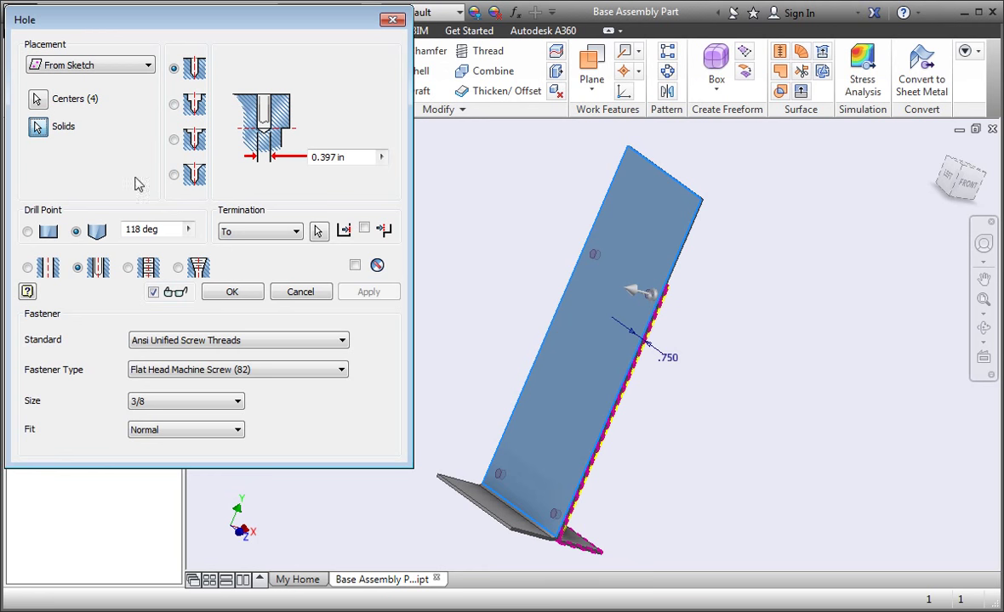
click(574, 325)
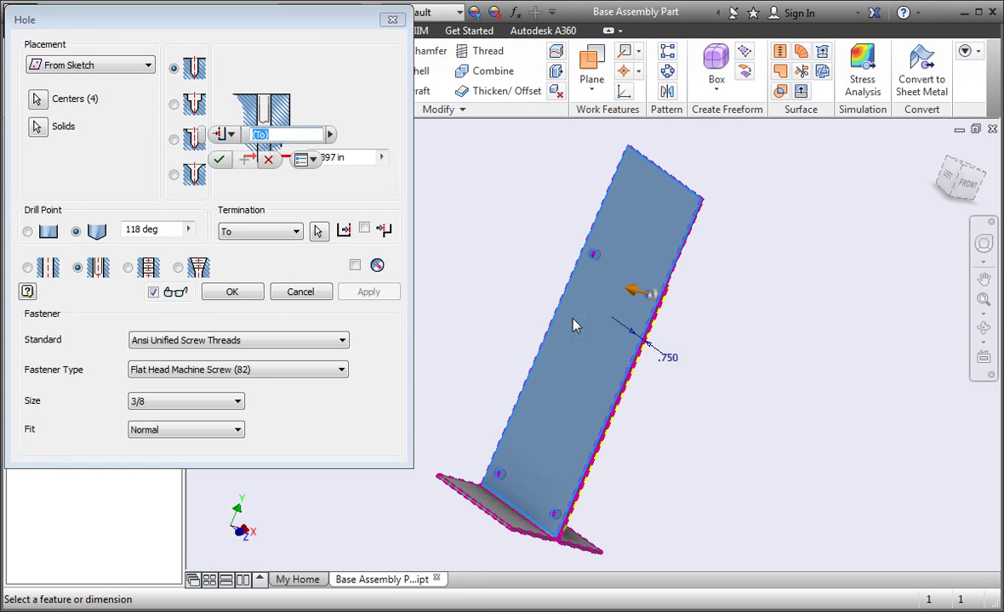
click(251, 298)
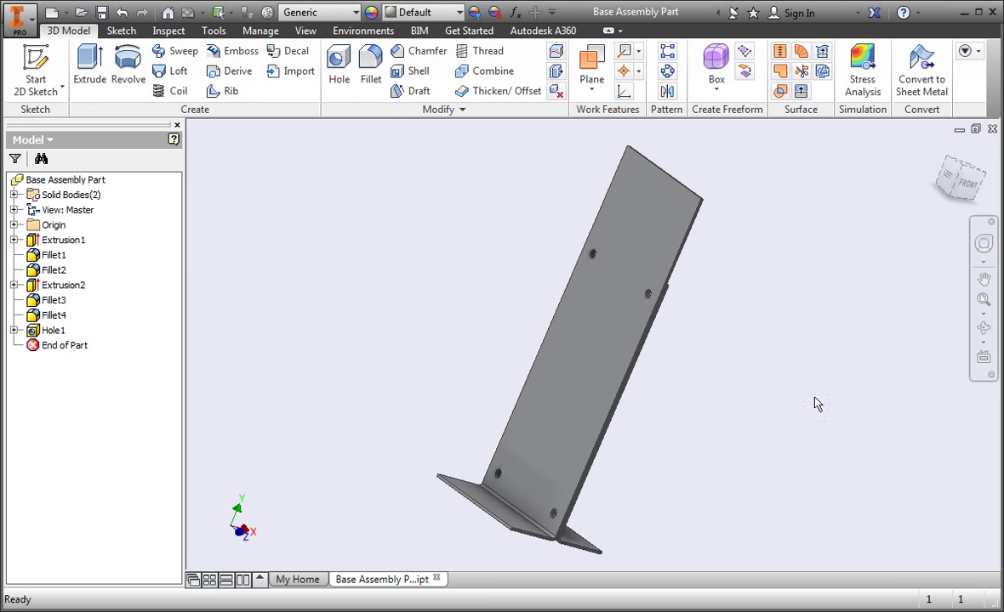
Step: Orbit the bracket to a near-front view showing the base flange faces
click(984, 331)
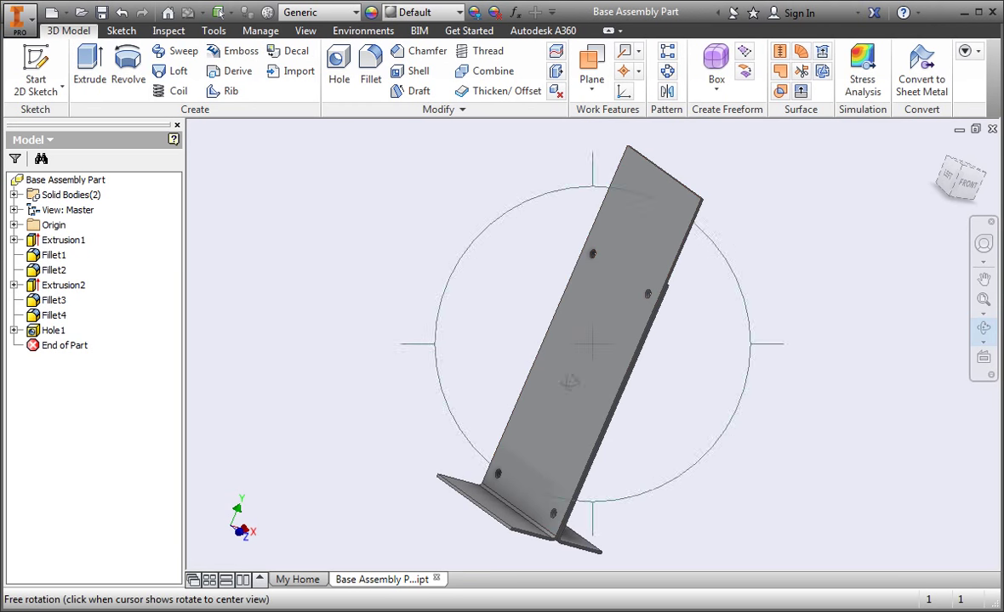
mouse_move(523, 354)
mouse_down()
mouse_move(732, 409)
mouse_move(479, 374)
mouse_move(409, 418)
mouse_move(365, 494)
mouse_up()
key(Escape)
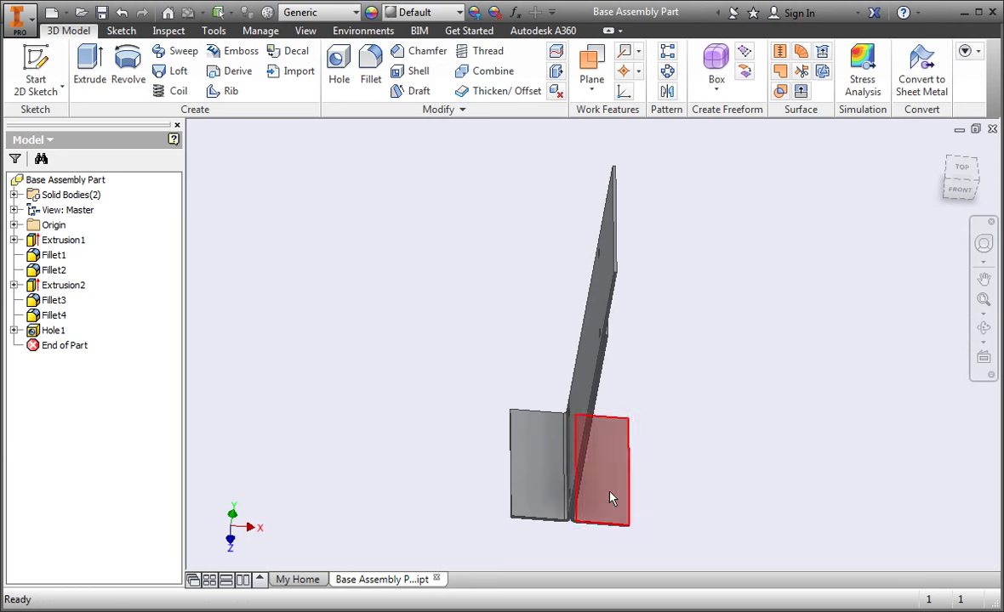
Step: Start a sketch on the right base flange and draw a vertical line
click(611, 498)
click(689, 484)
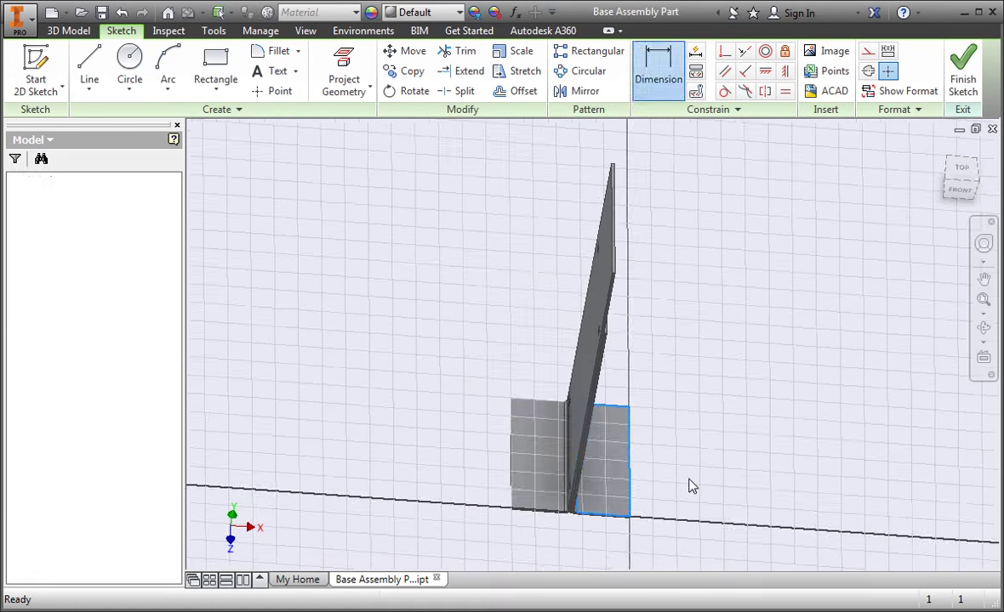
scroll(618, 367, down, 3)
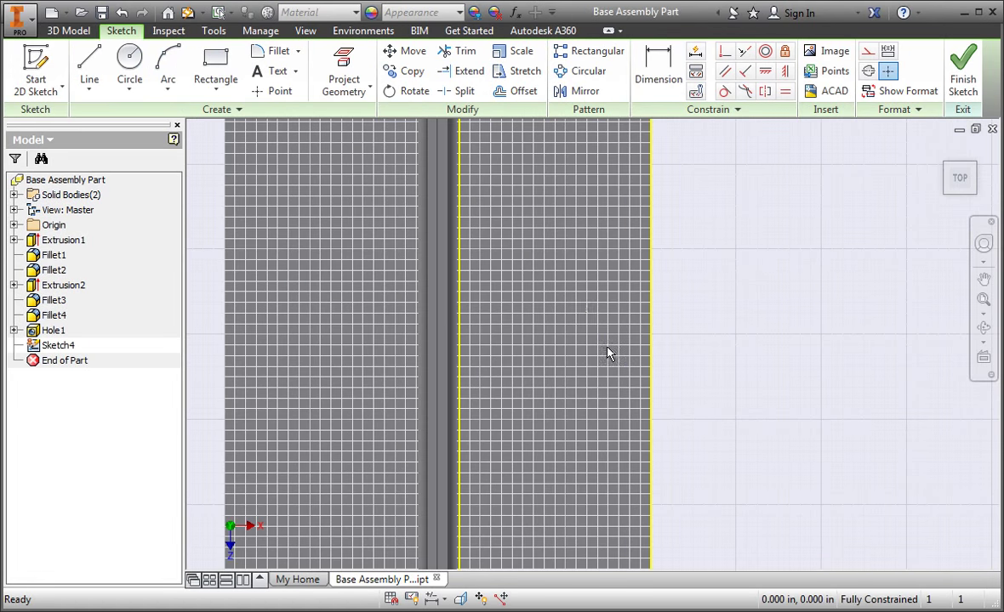
key(l)
click(558, 265)
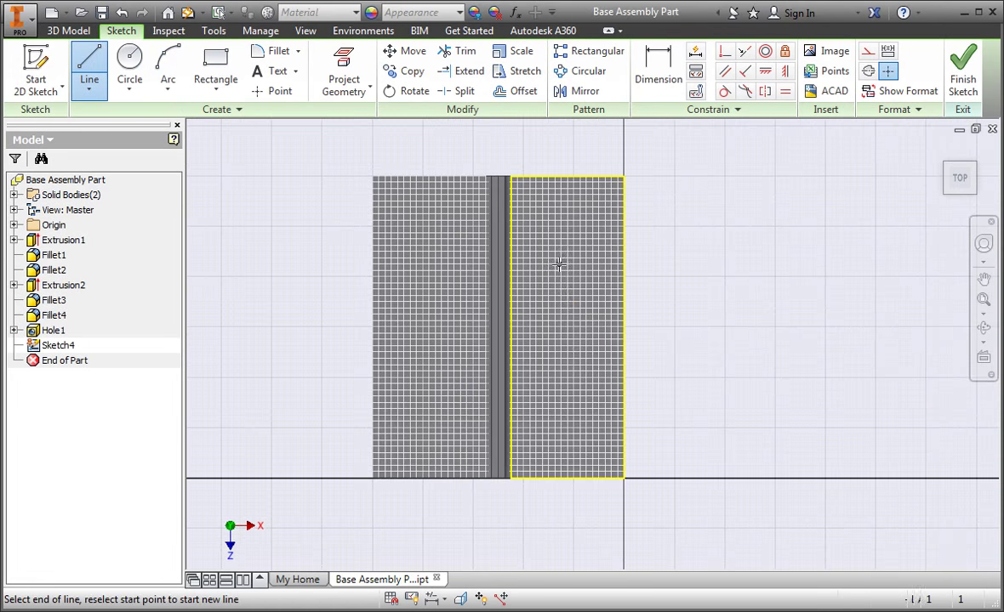
click(557, 416)
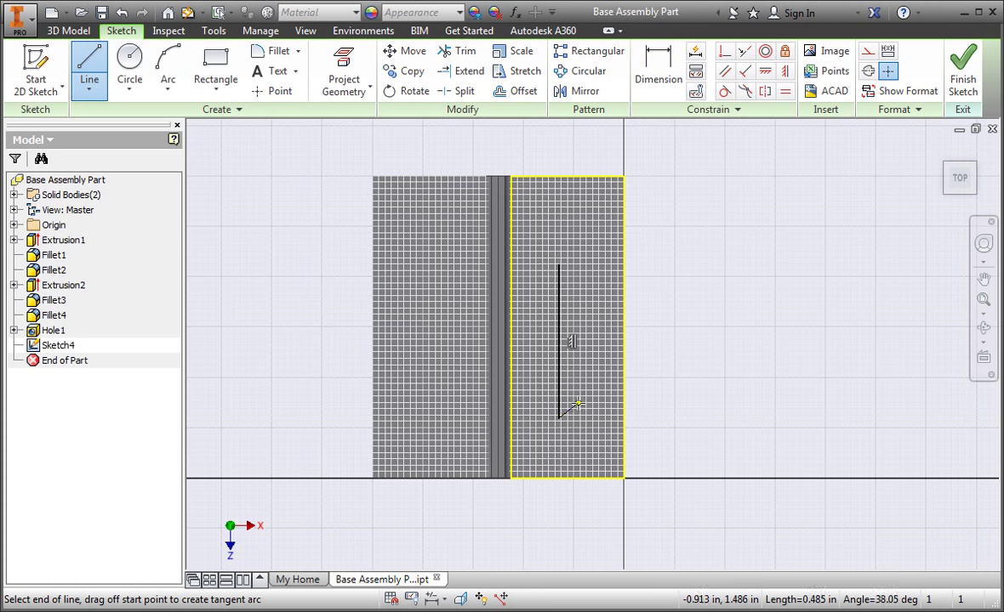
key(Escape)
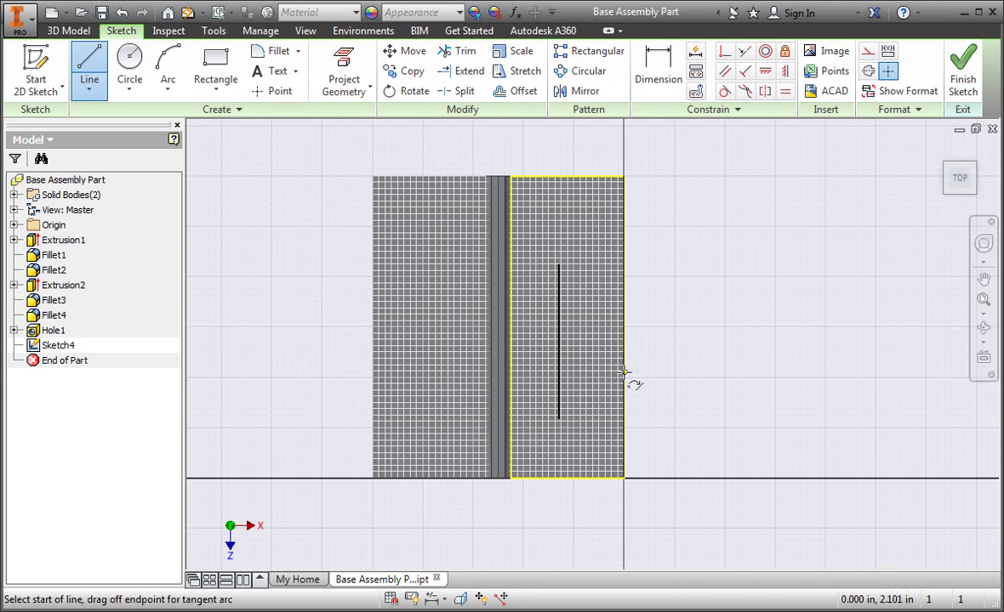
Step: Add a horizontal construction line from the flange's right edge to the vertical line
click(623, 324)
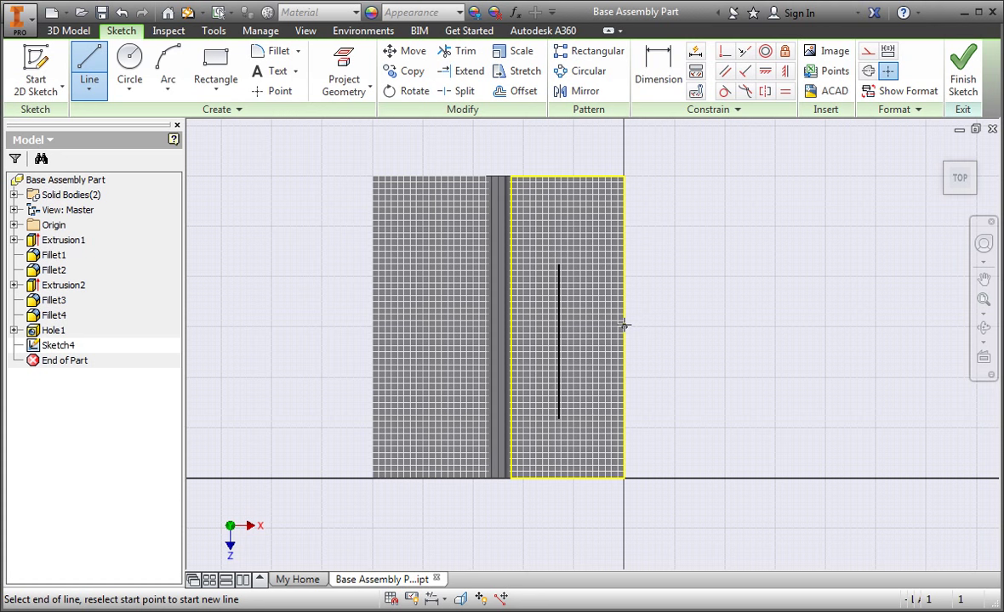
double_click(558, 341)
key(Escape)
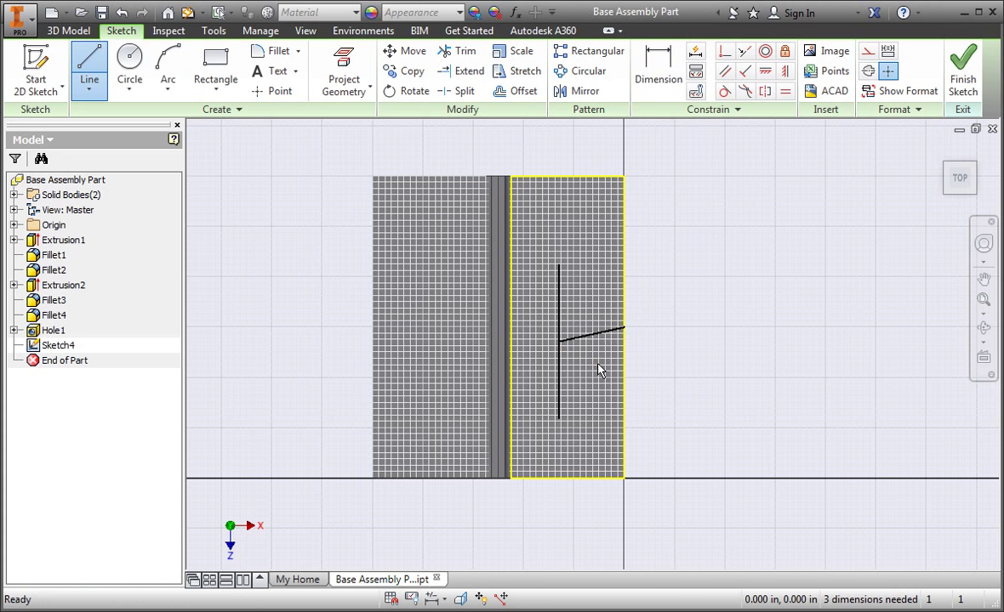
click(601, 332)
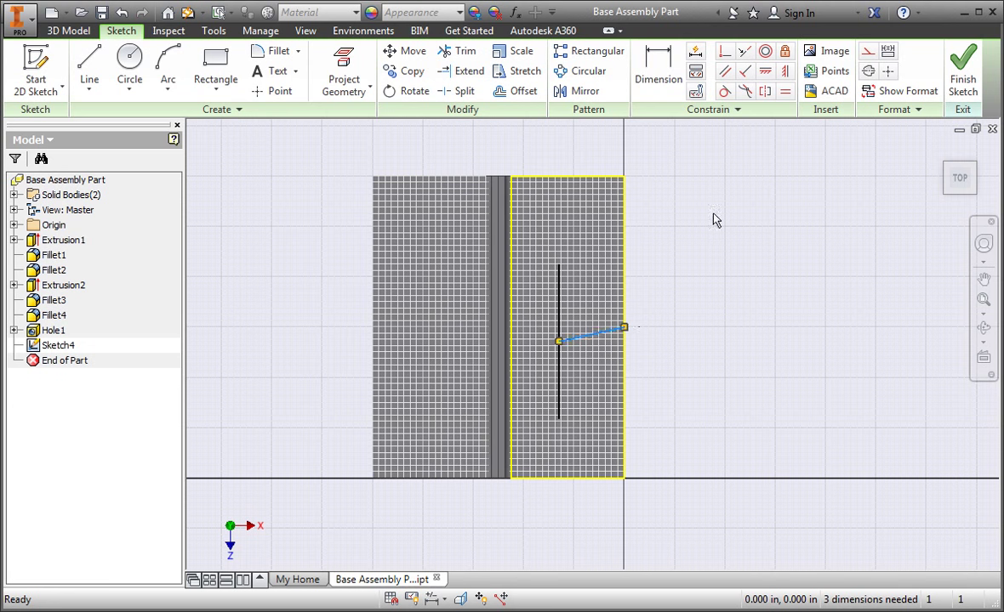
click(864, 54)
click(769, 75)
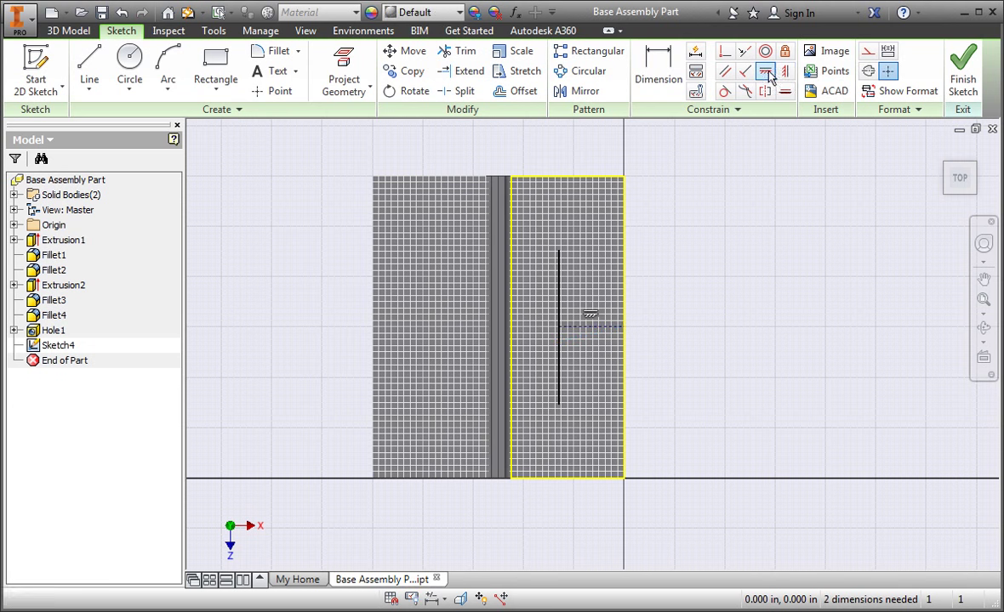
key(Escape)
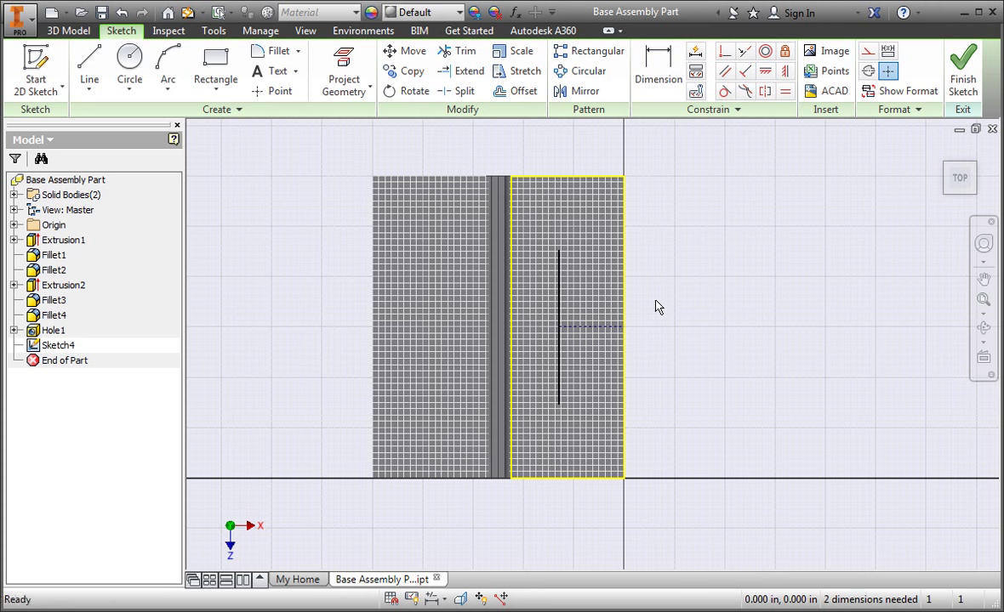
Step: Dimension the construction line 1.25 and the vertical line 5
key(d)
click(606, 328)
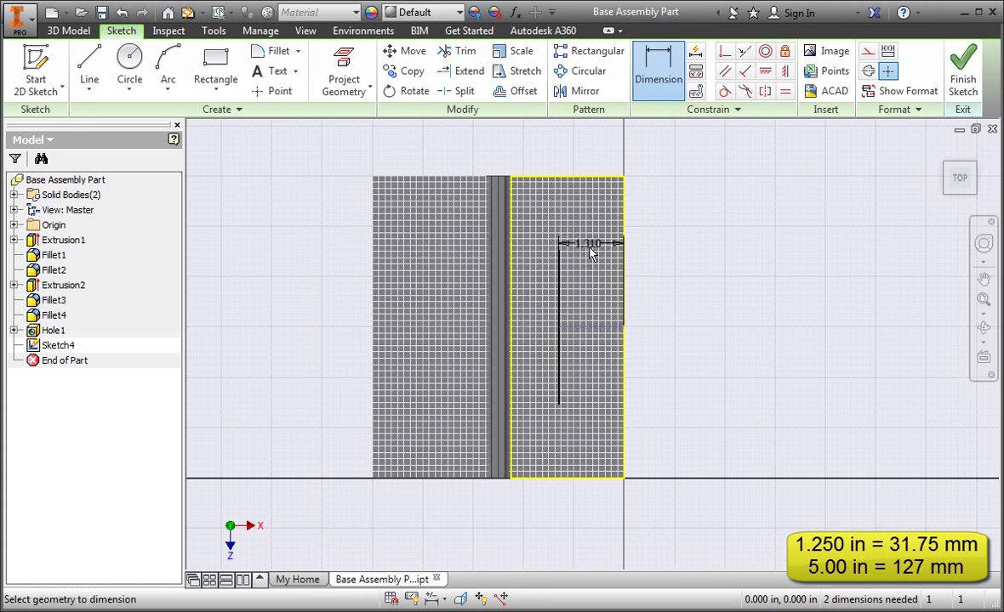
click(594, 160)
text(1.25)
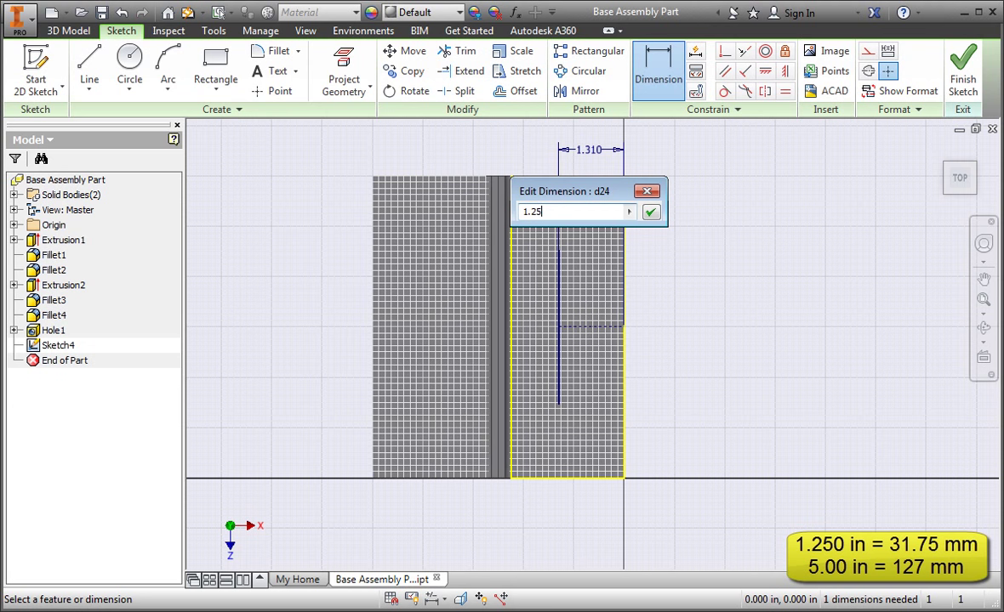
click(652, 214)
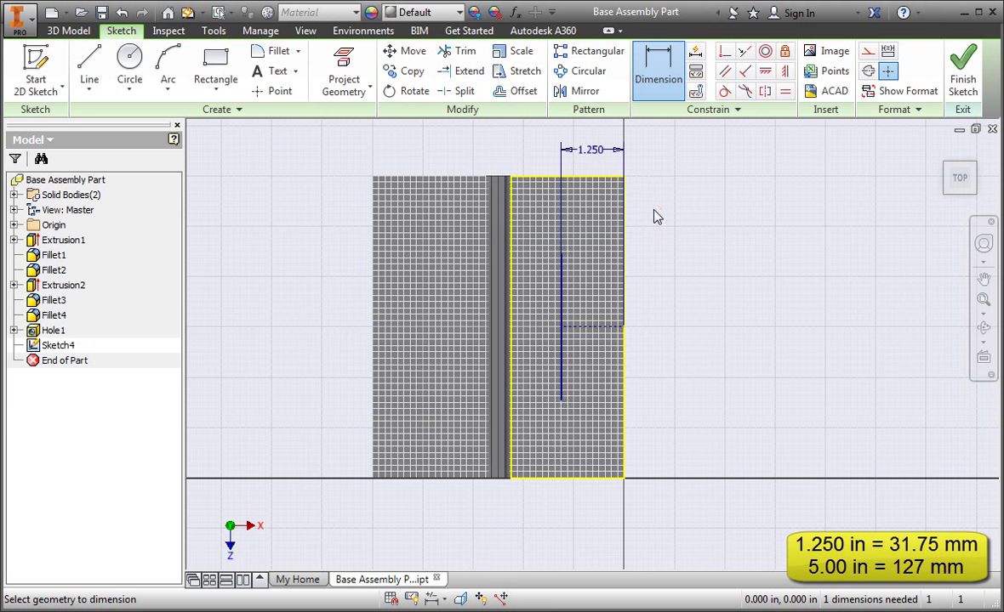
click(561, 285)
click(687, 332)
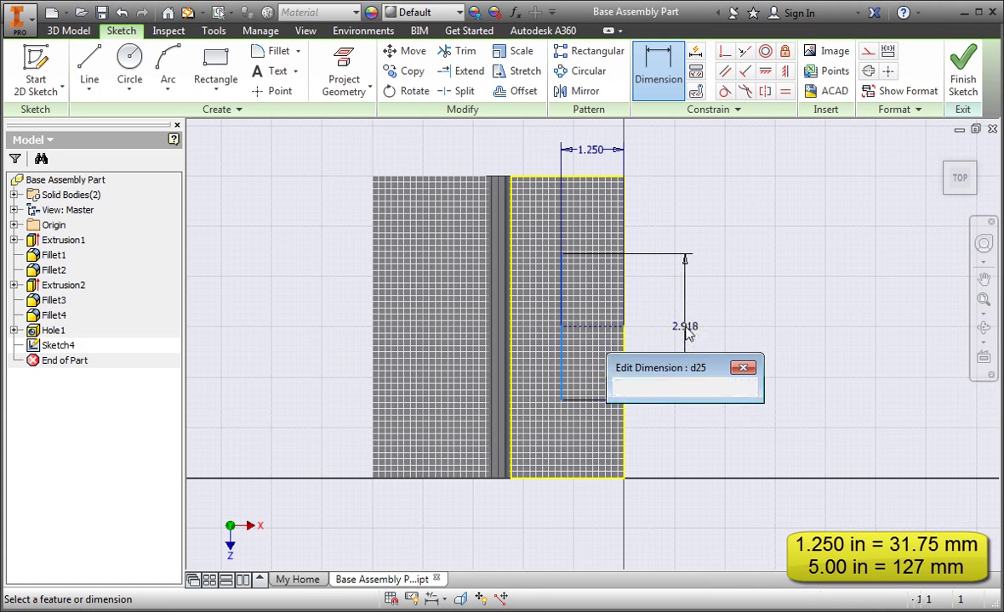
text(5)
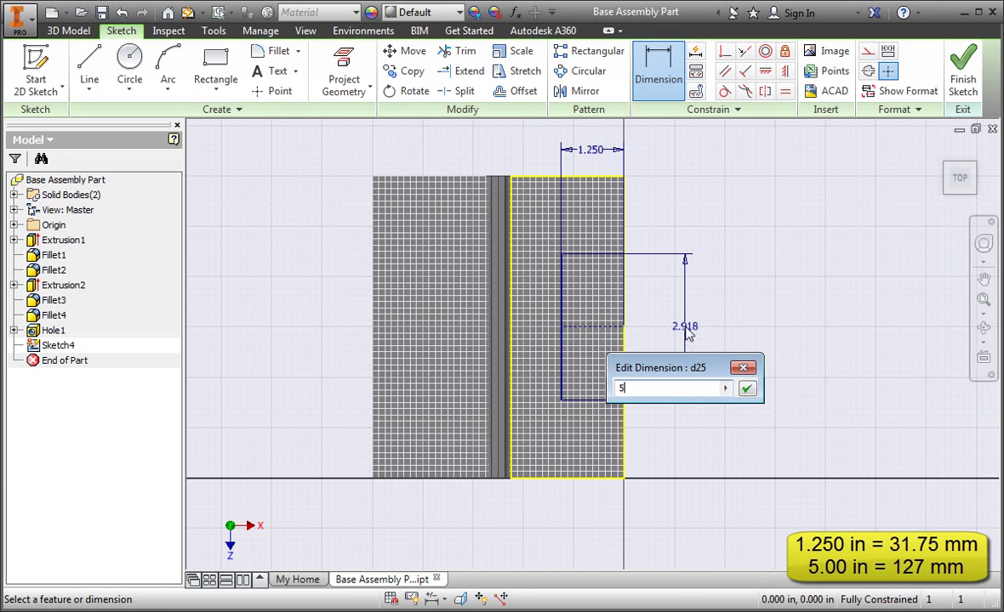
click(746, 389)
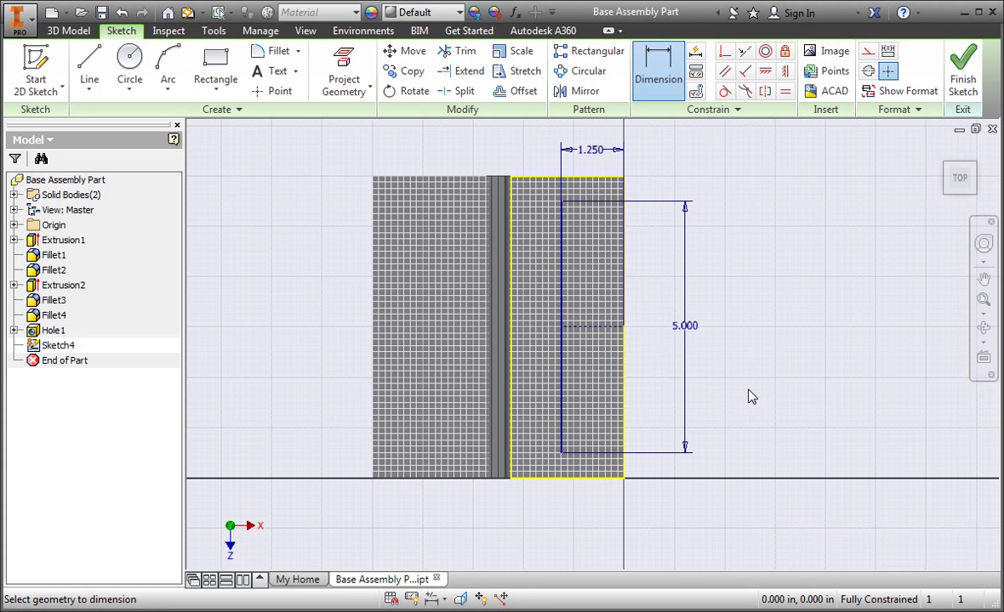
right_click(698, 368)
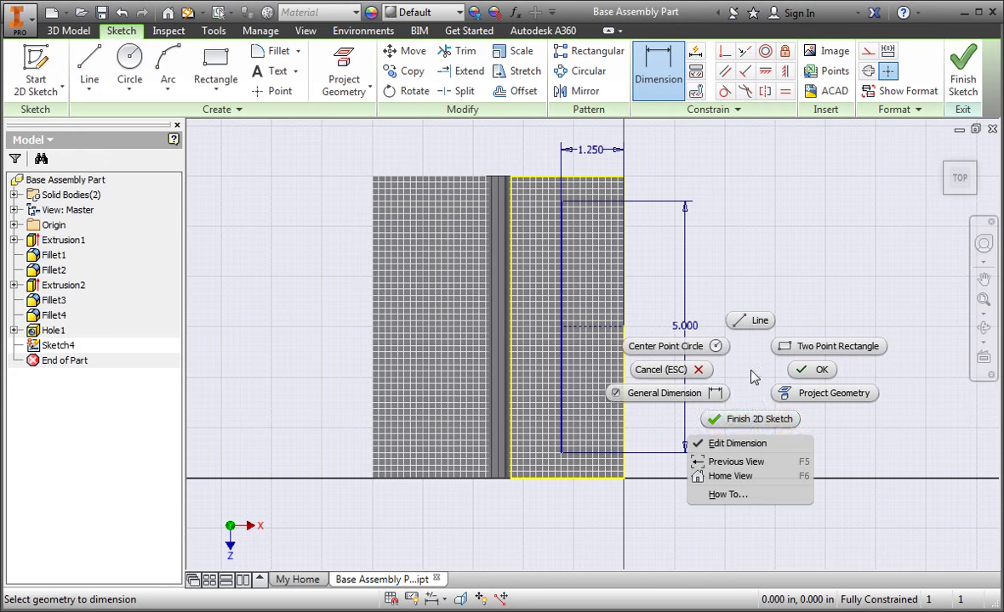
Step: Finish the sketch and cut two through-all holes at both ends of the line
click(749, 411)
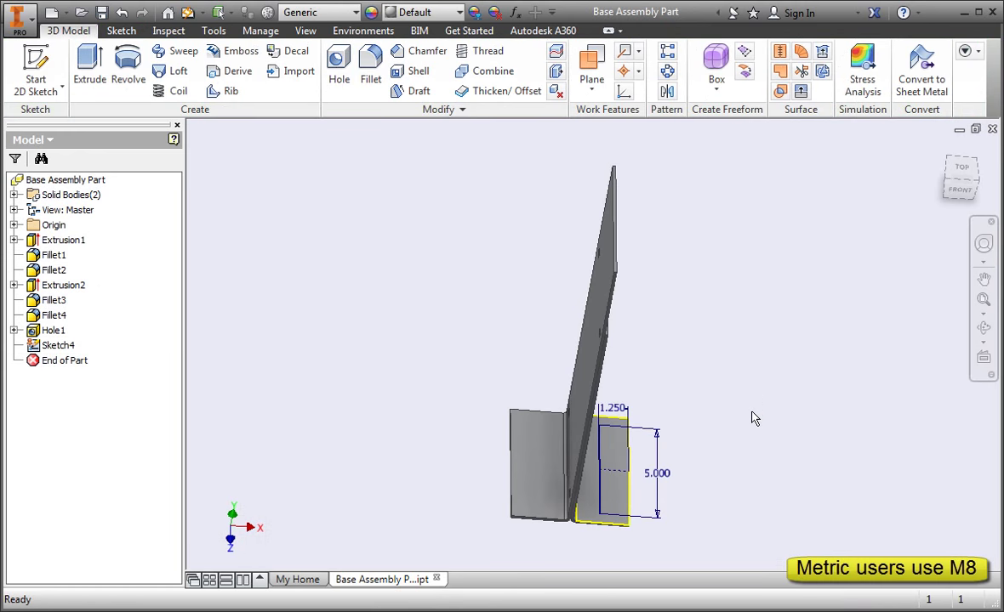
scroll(640, 475, up, 3)
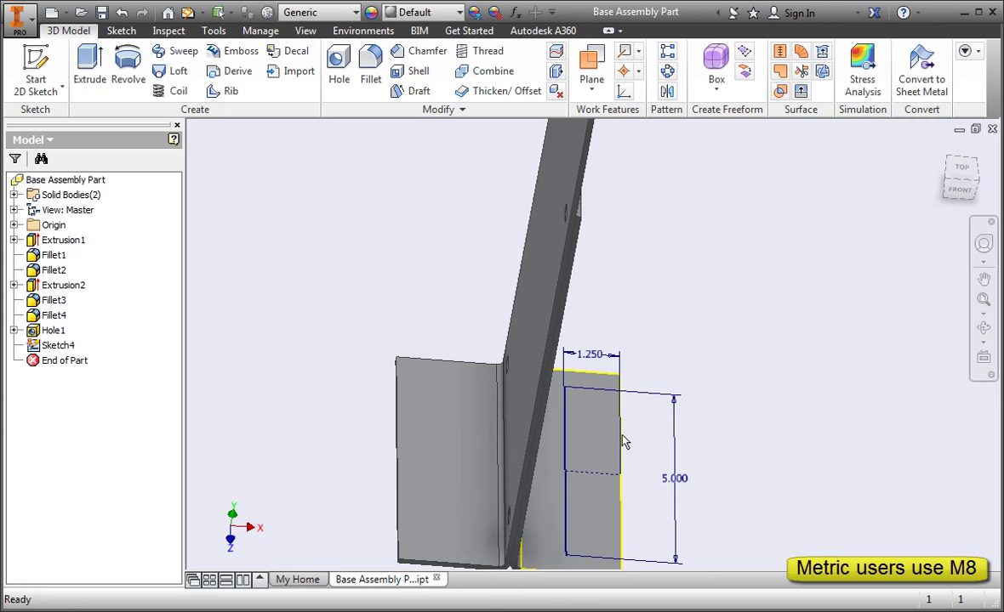
click(338, 66)
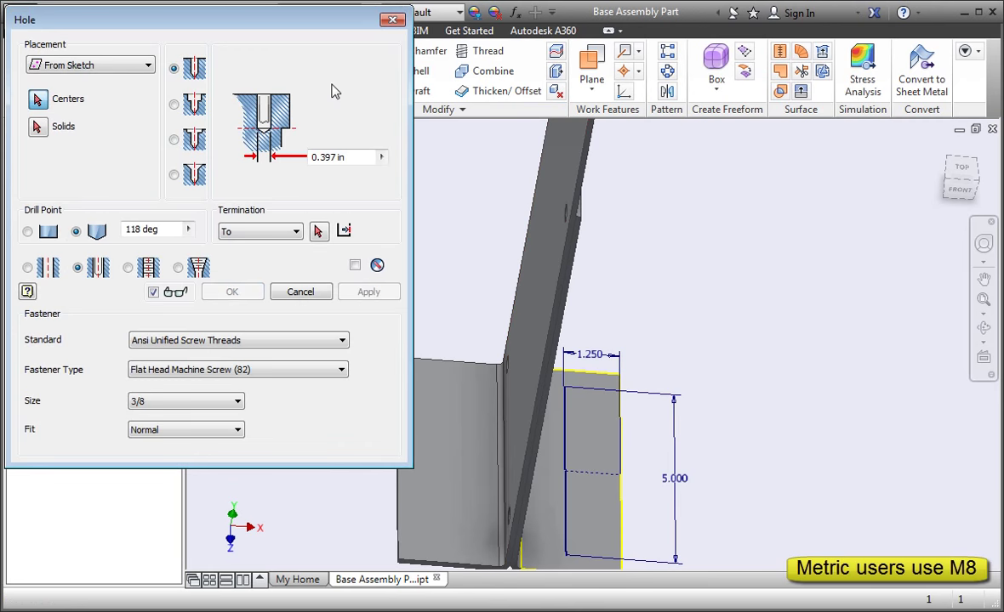
click(566, 557)
click(566, 388)
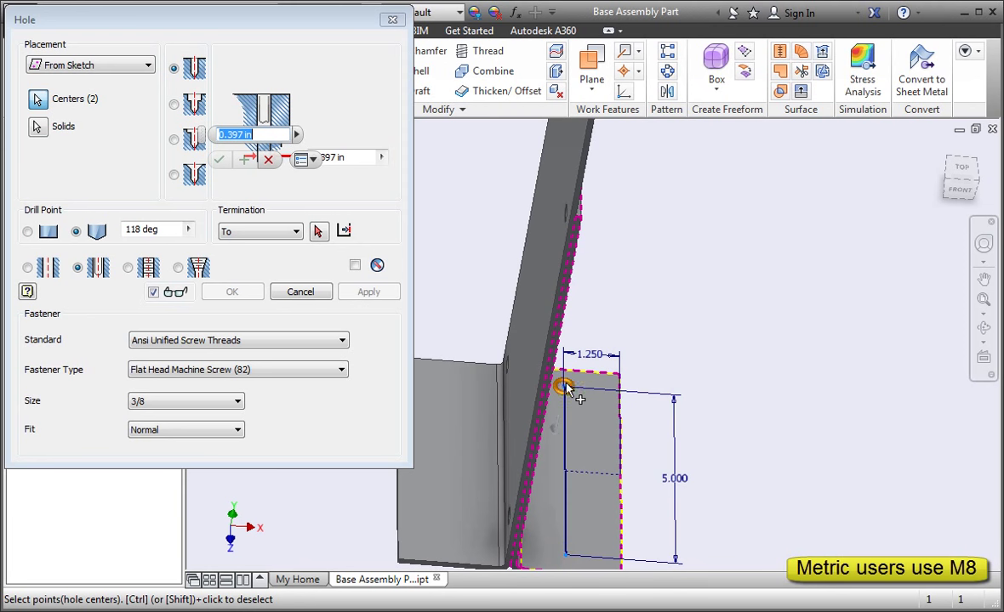
click(267, 232)
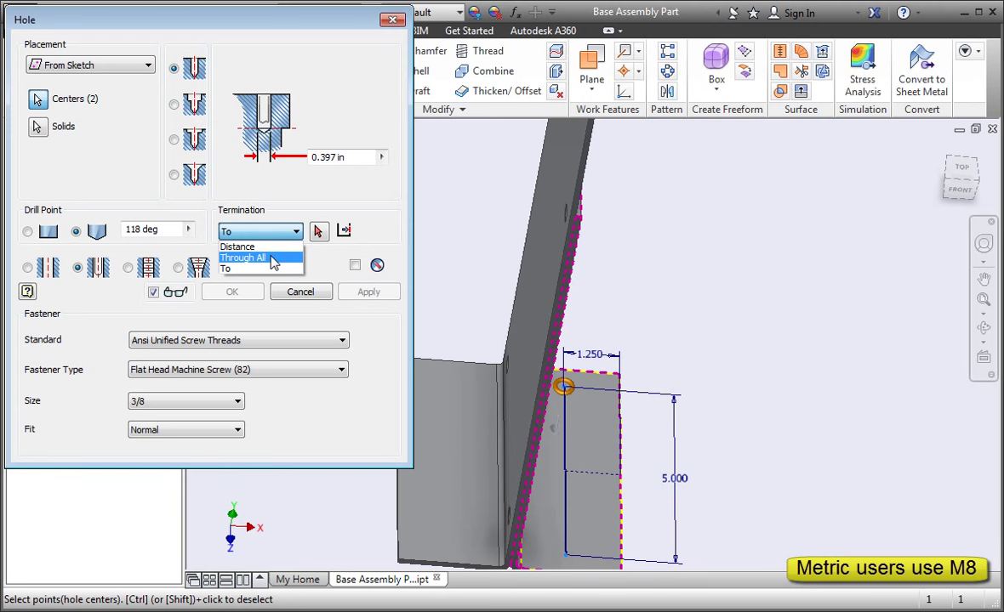
click(273, 263)
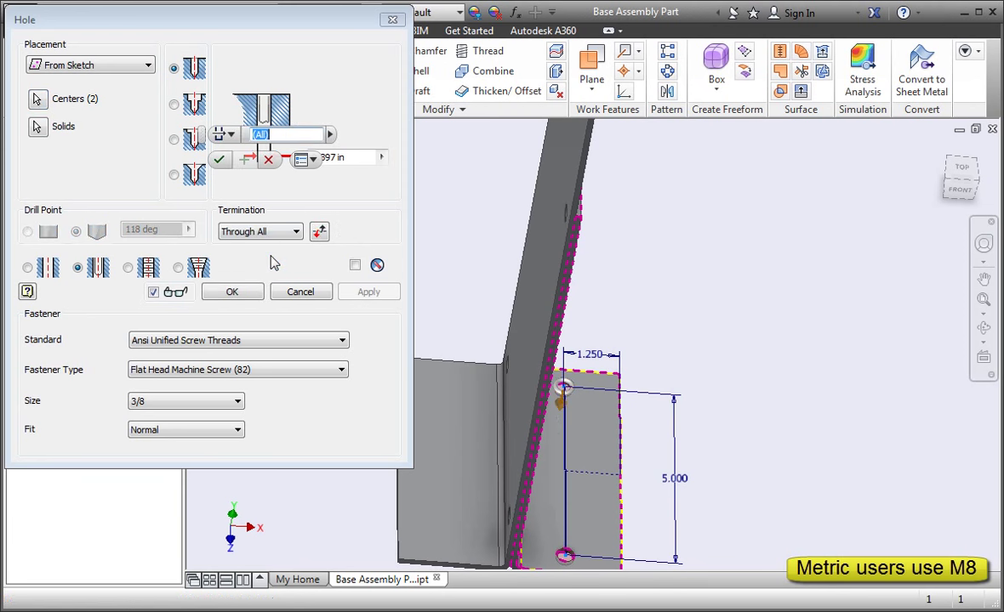
click(232, 291)
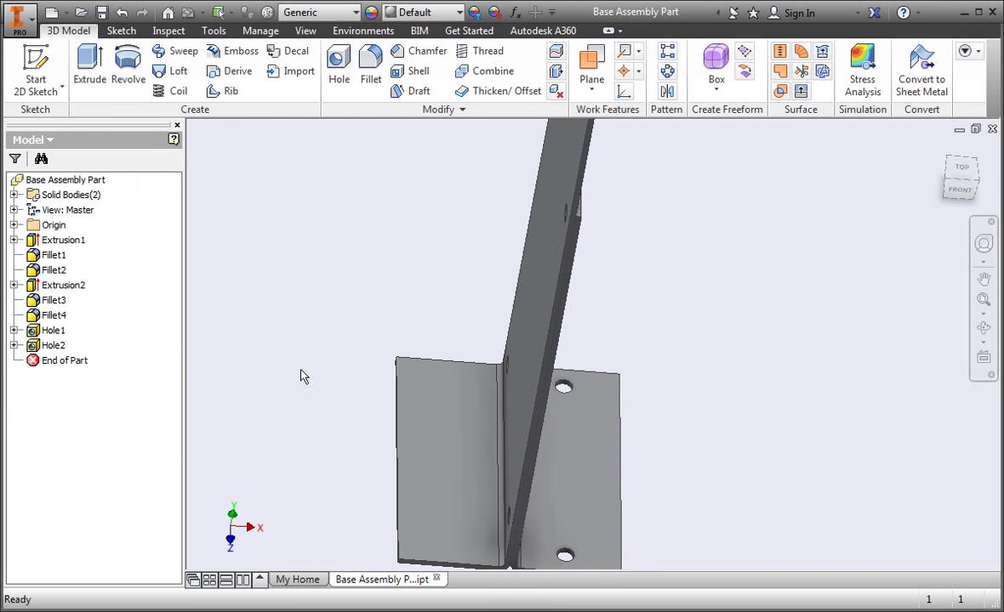
click(451, 444)
Step: Start a sketch on the left flange and draw a vertical line
click(505, 452)
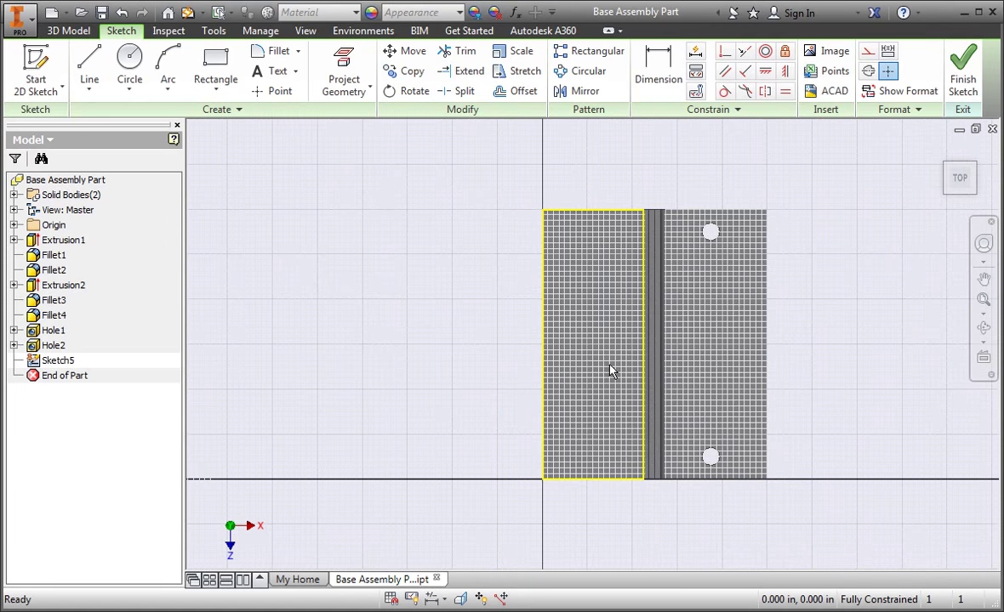
key(l)
click(596, 279)
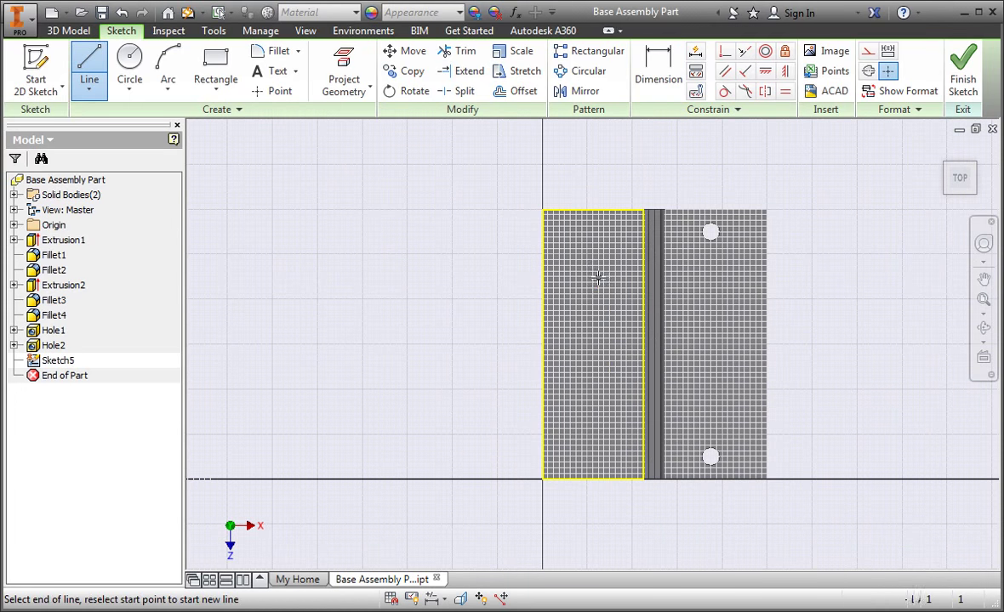
click(597, 414)
key(Escape)
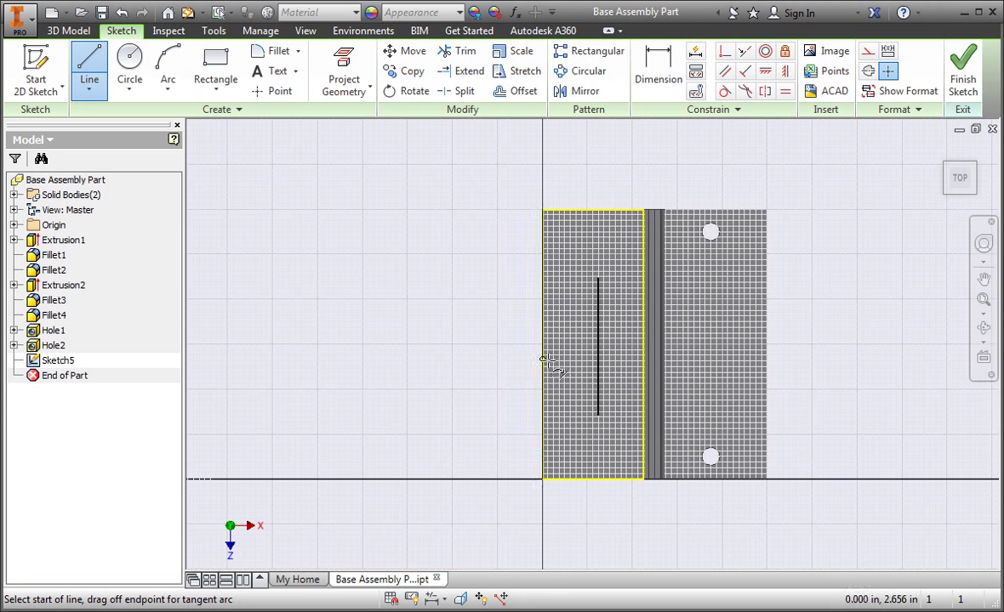
Step: Add a horizontal construction line from the flange's left edge to the vertical line
click(541, 344)
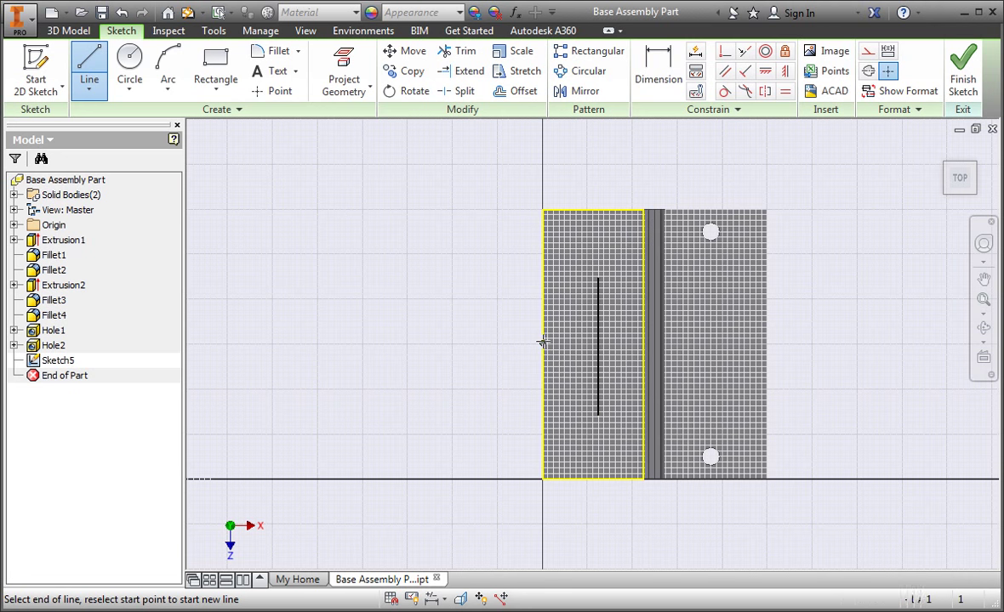
double_click(597, 346)
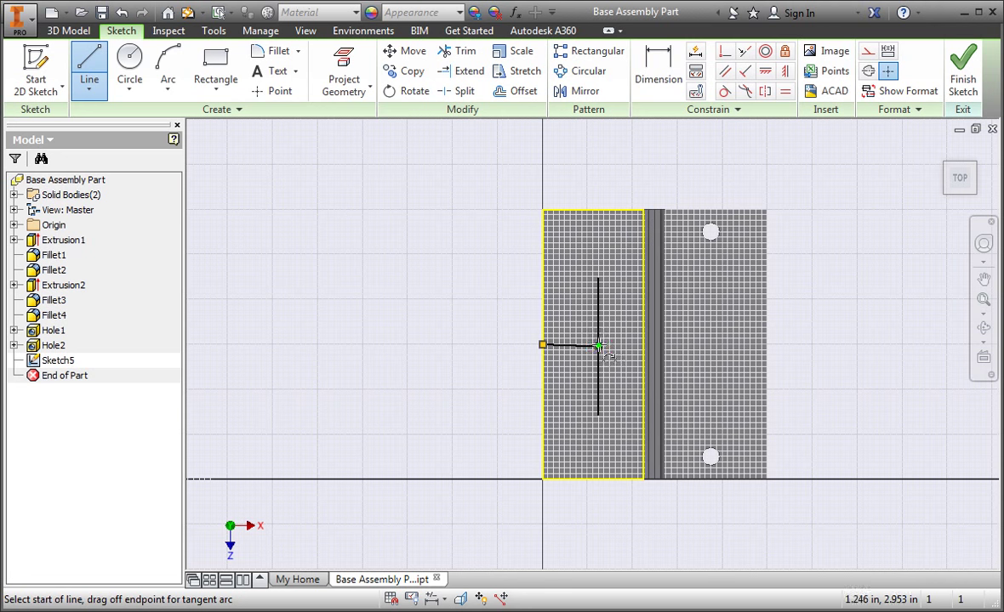
key(Escape)
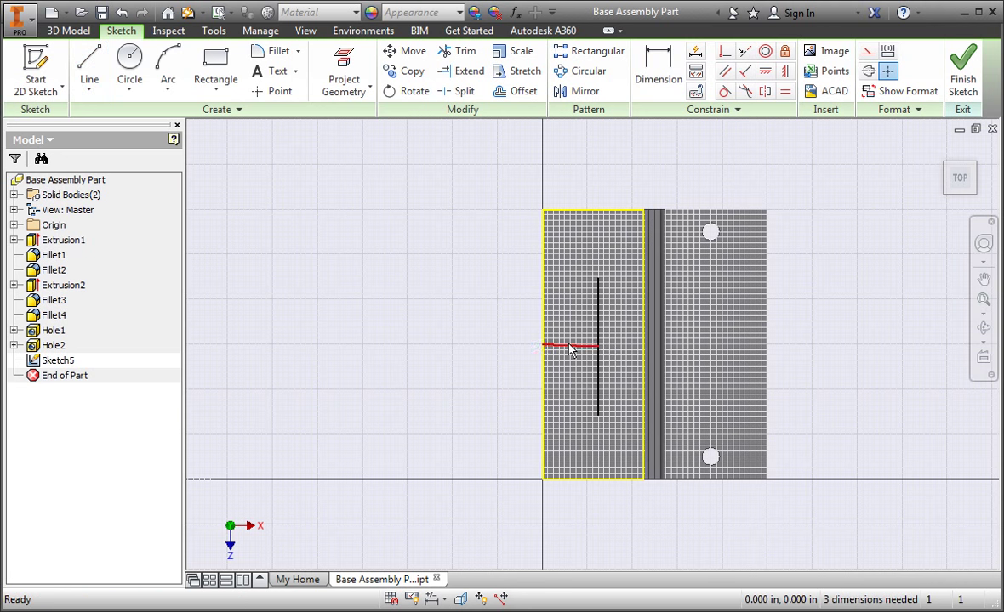
click(581, 345)
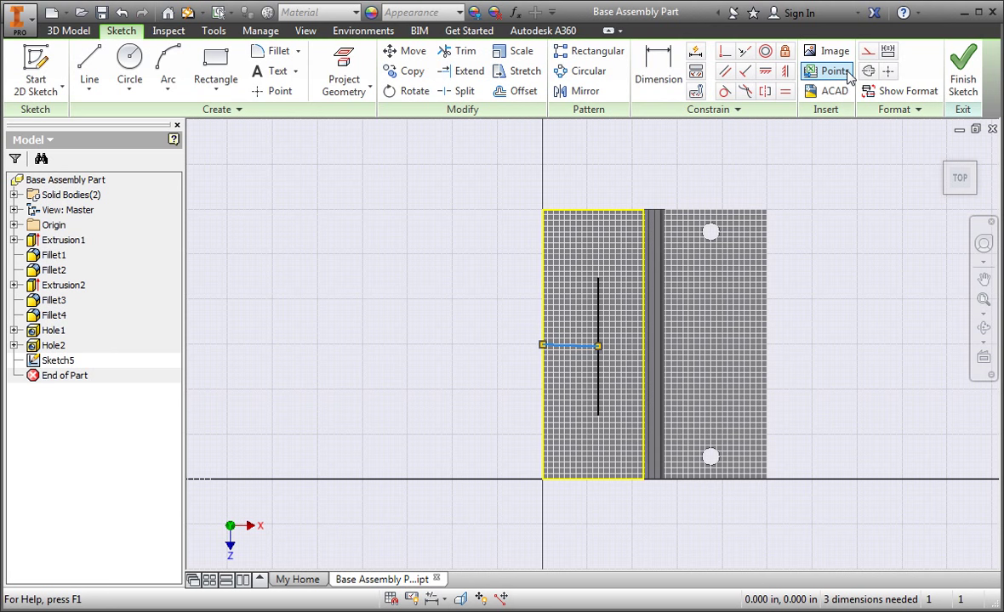
click(867, 53)
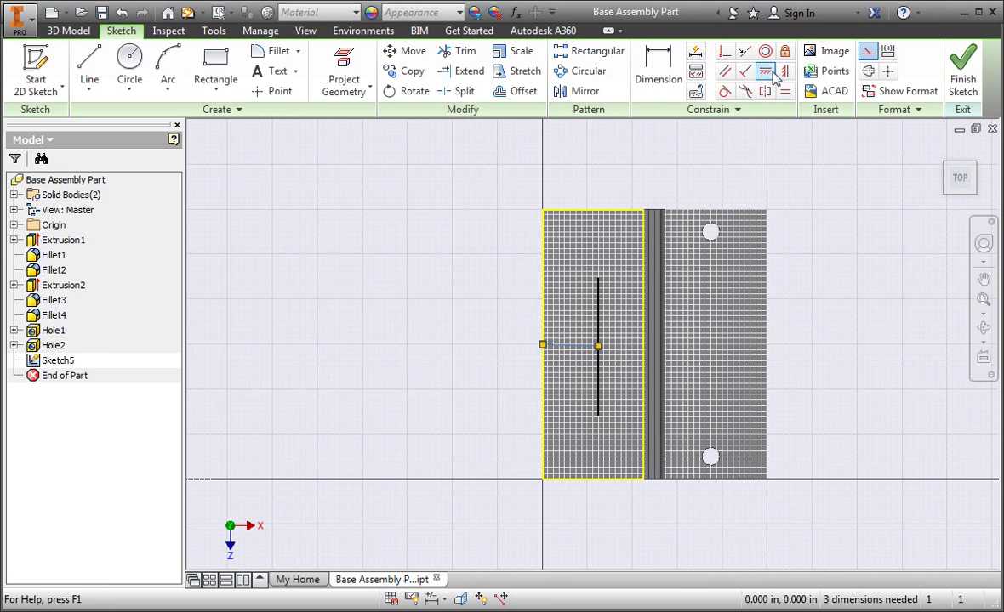
click(763, 70)
key(Escape)
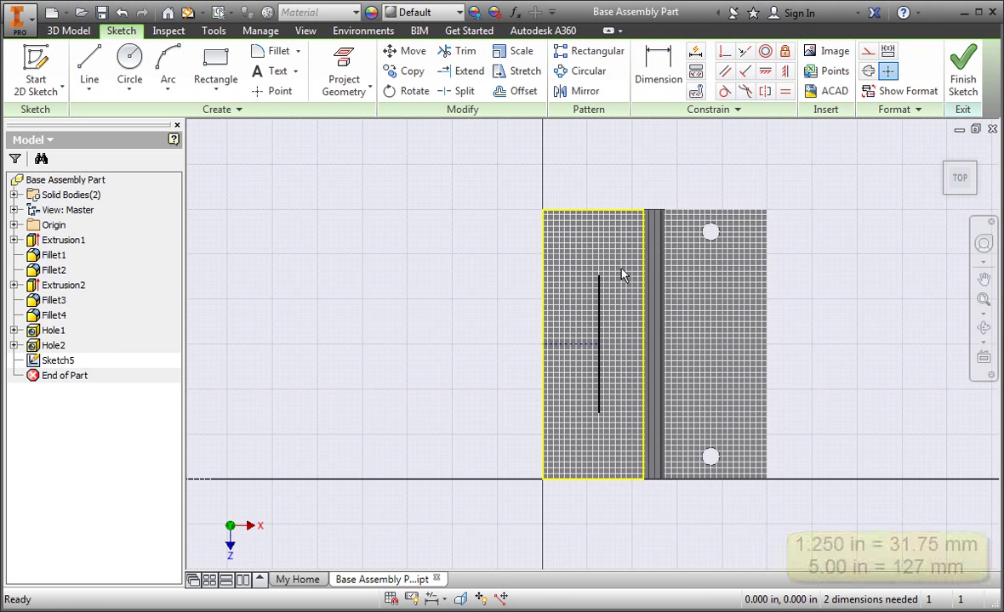
Step: Dimension Sketch5's construction line 1.25 and its vertical line 5
key(d)
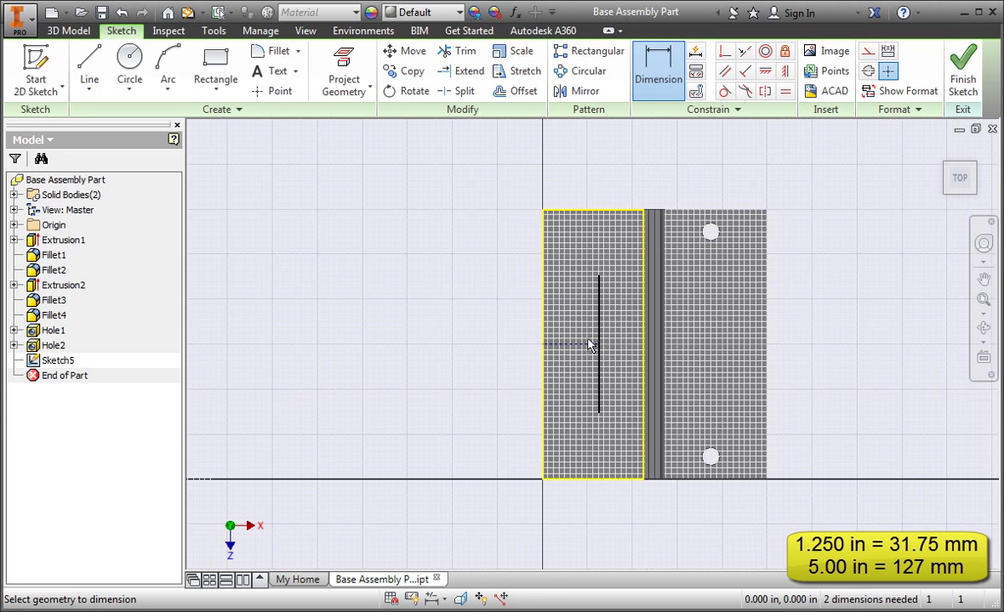
click(589, 345)
click(574, 170)
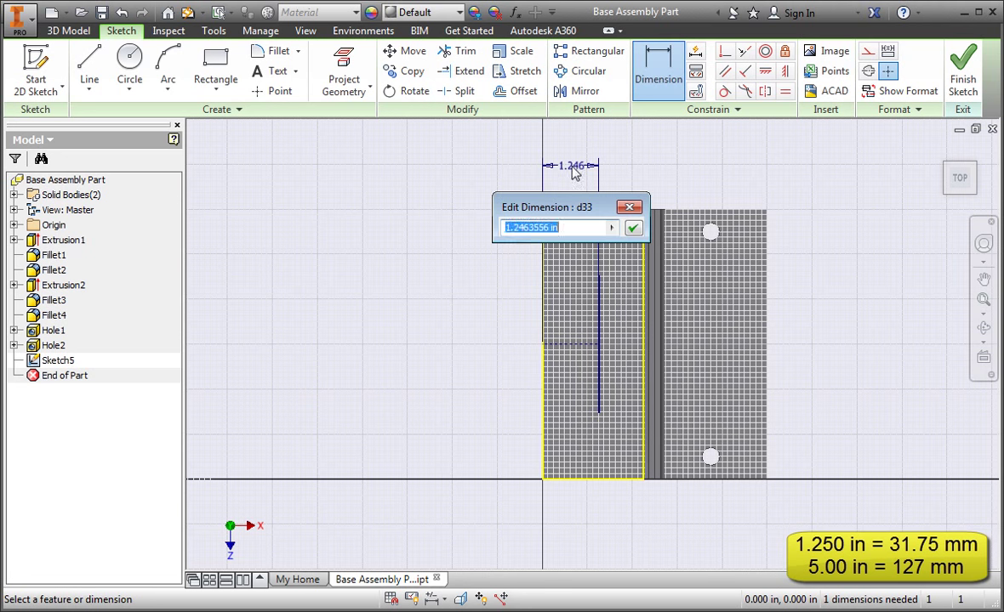
text(1.25)
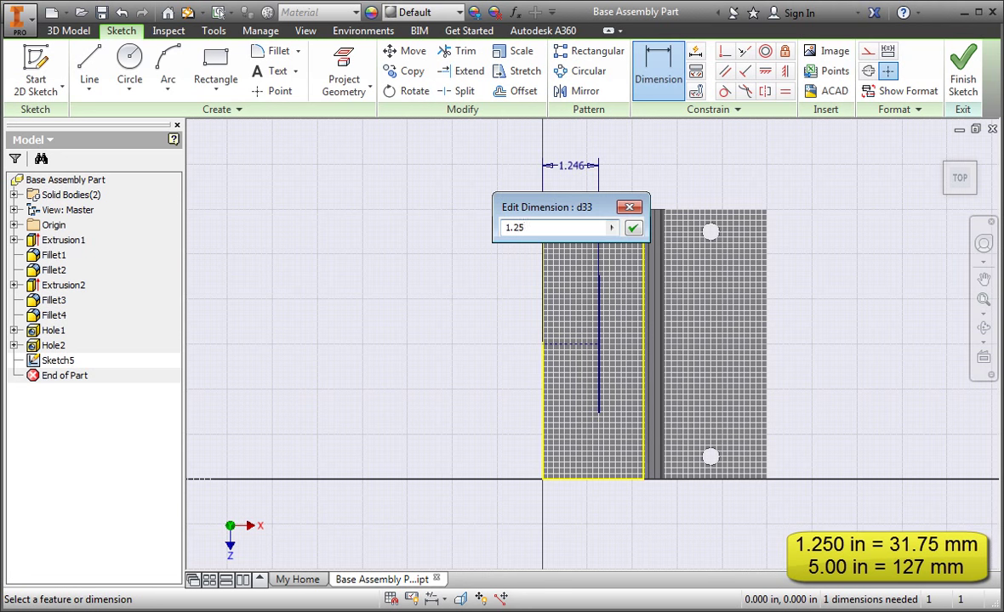
click(632, 228)
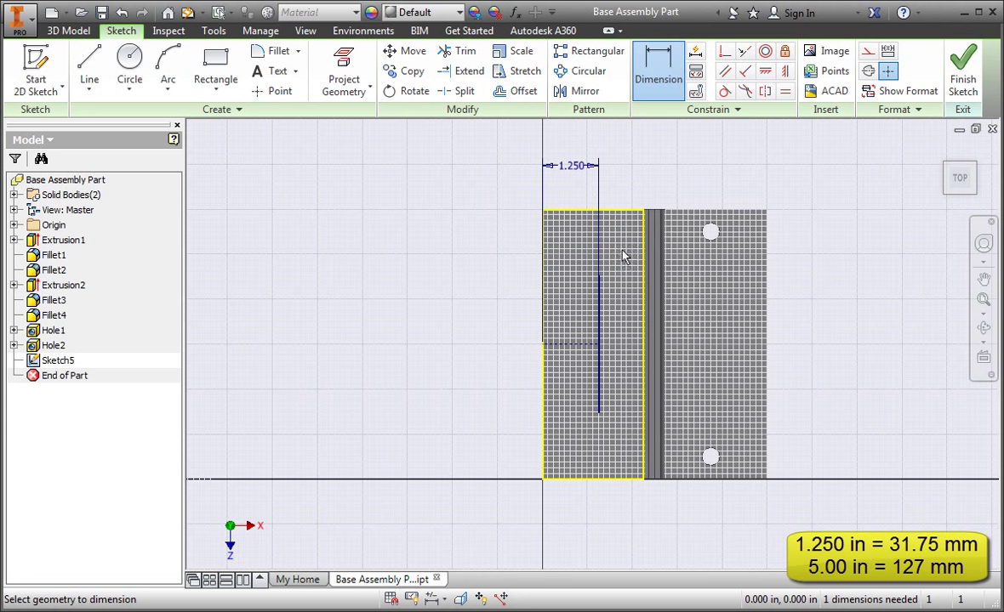
click(599, 308)
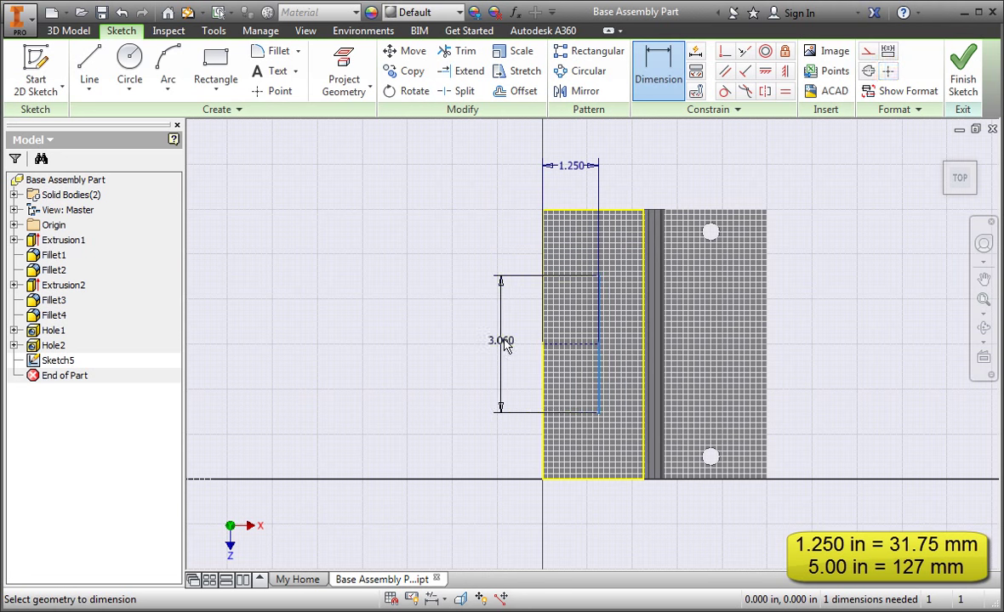
click(503, 345)
text(5)
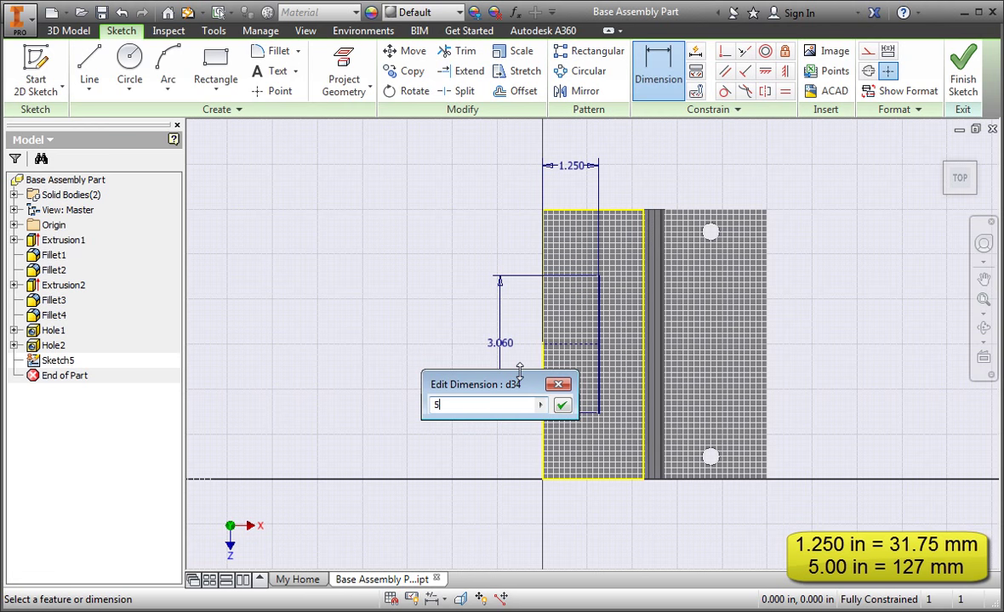
click(561, 405)
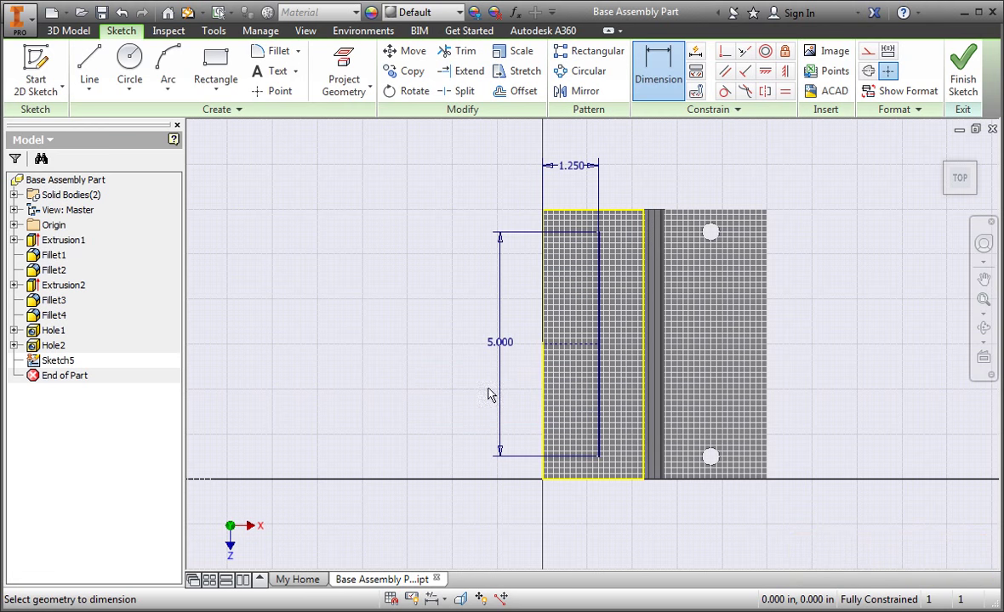
right_click(423, 306)
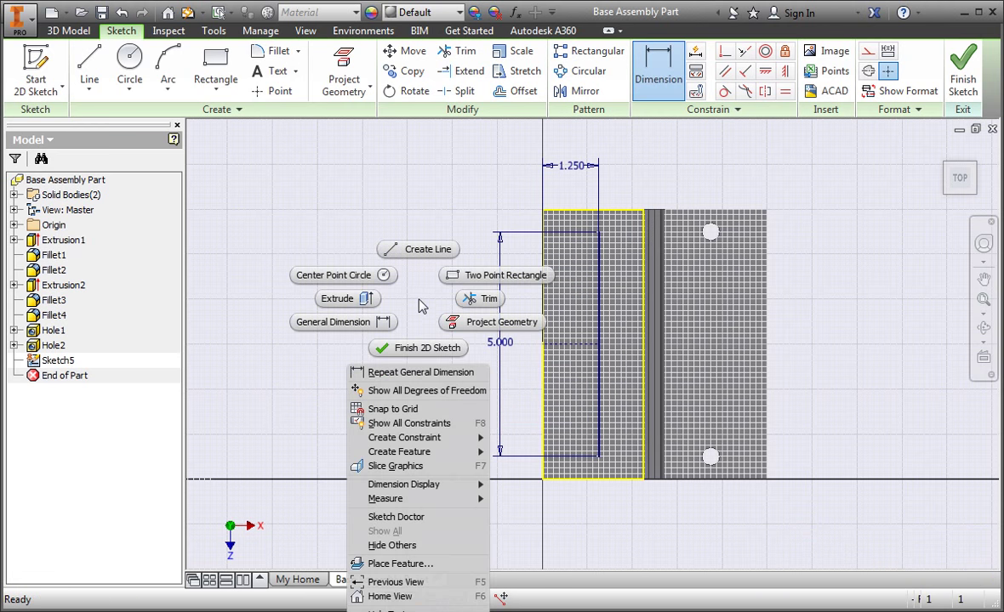
Step: Finish the sketch and cut two holes at the line's endpoints in the left flange
click(419, 347)
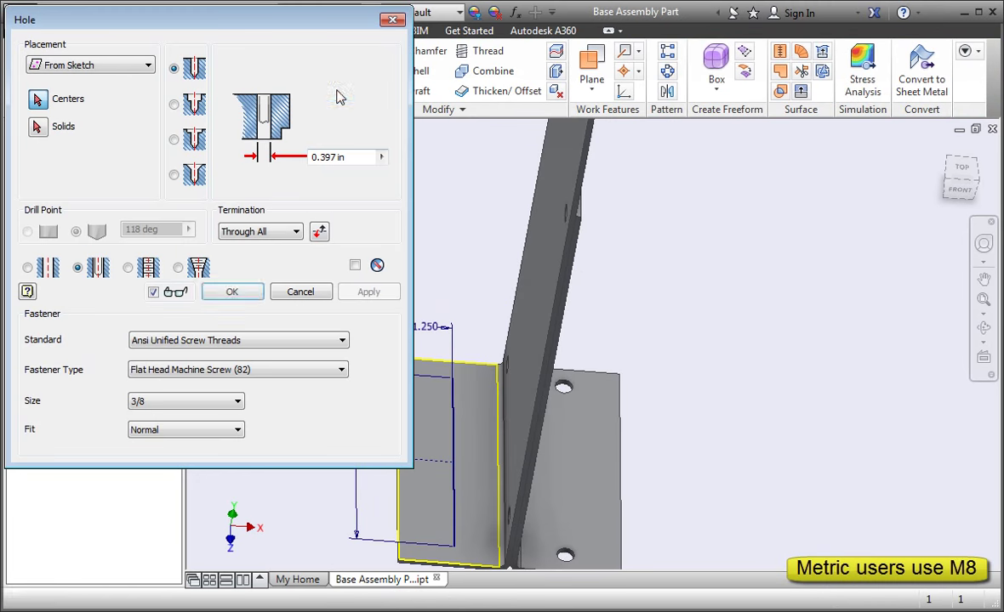
click(452, 380)
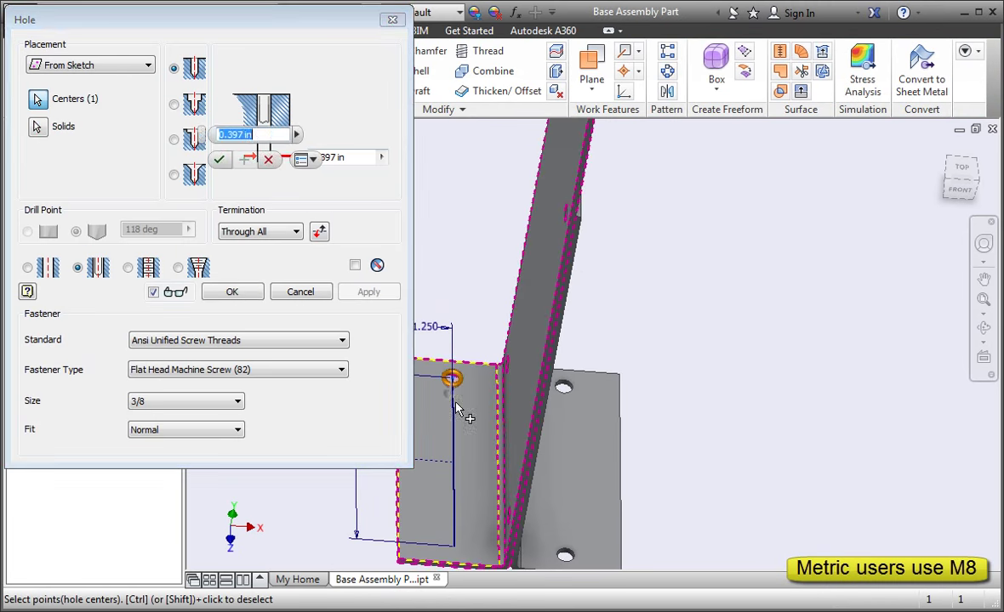
click(455, 547)
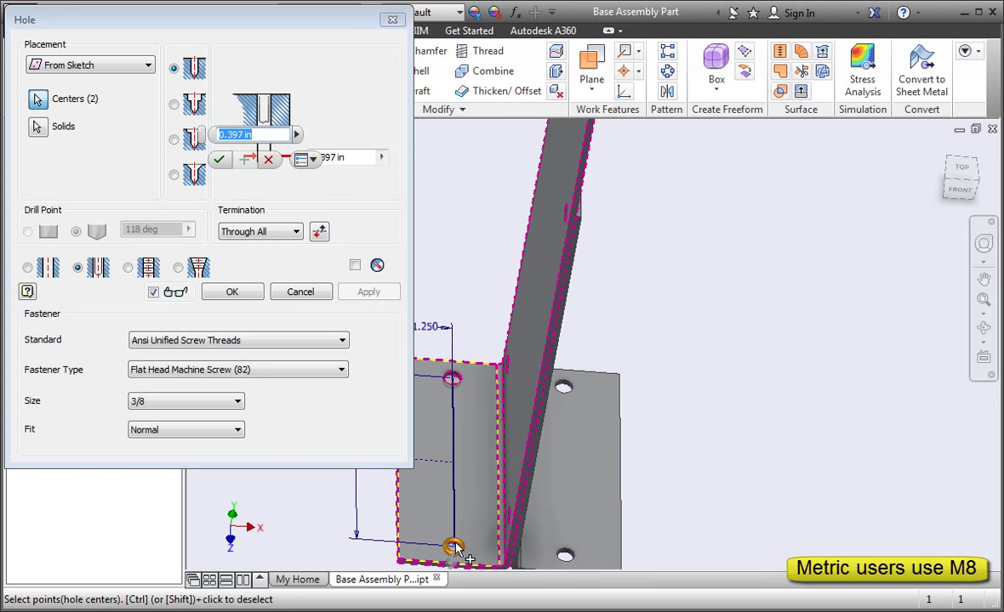
click(251, 297)
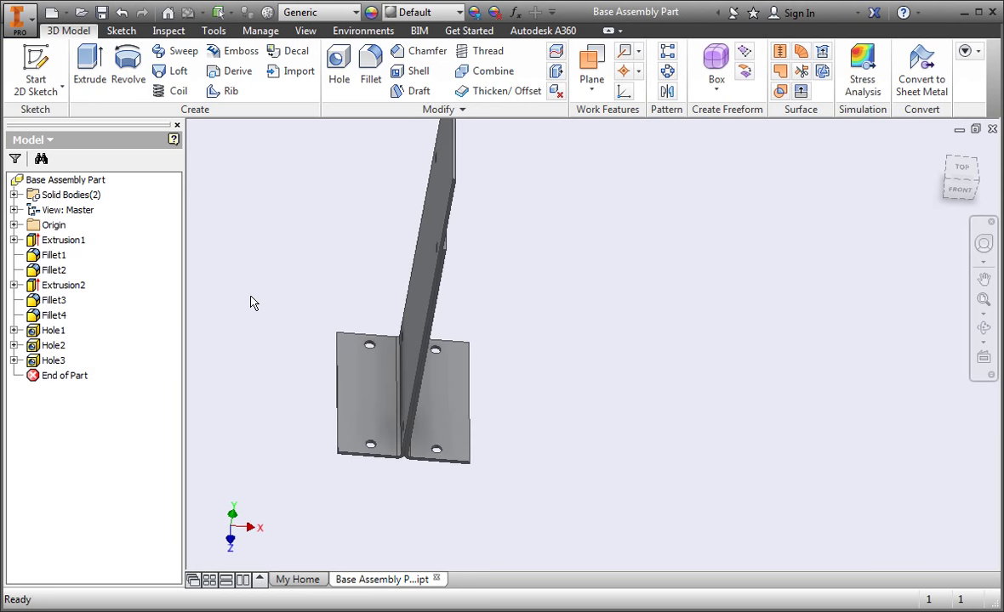
Step: Pan and return to the home view to reframe the upright plate
middle_drag(251, 303, 449, 350)
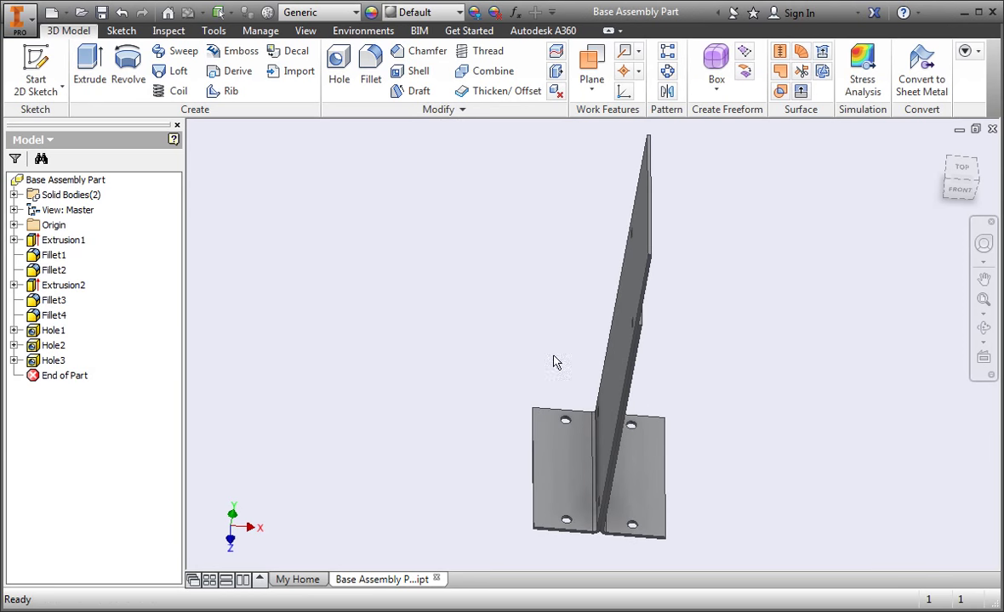
mouse_move(960, 178)
click(939, 149)
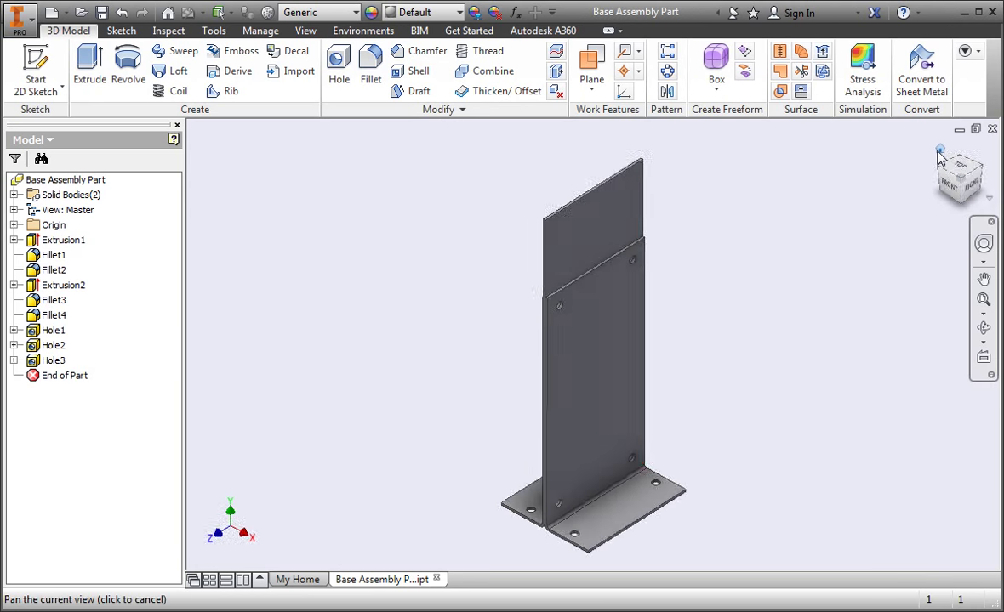
scroll(574, 175, up, 5)
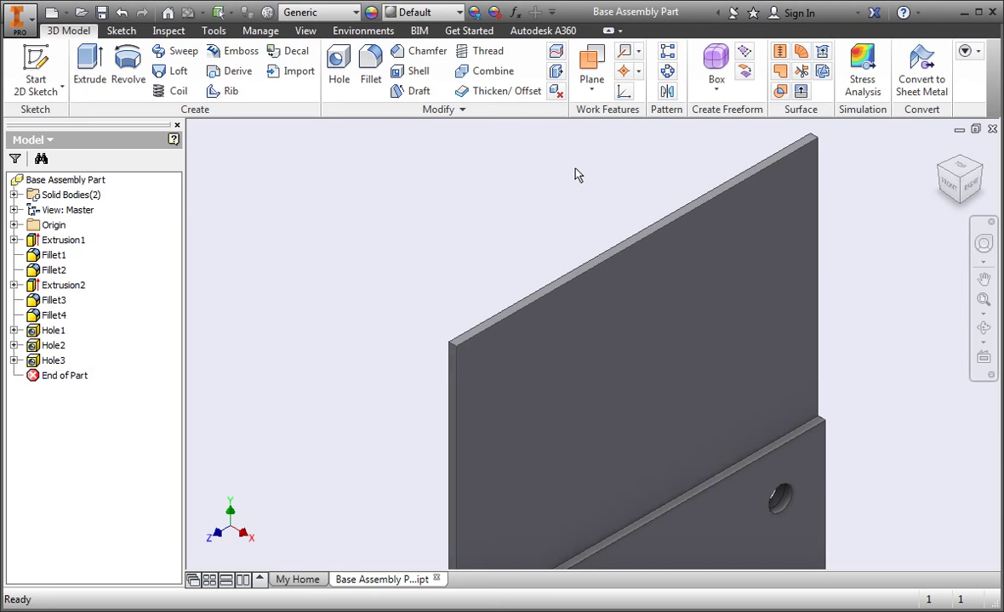
scroll(575, 174, down, 3)
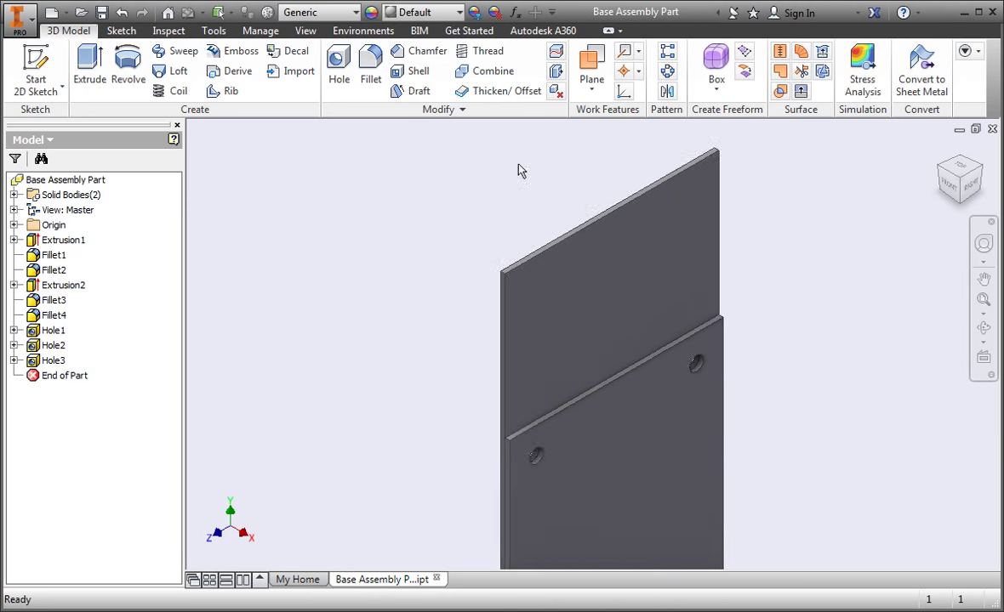
middle_drag(519, 169, 533, 245)
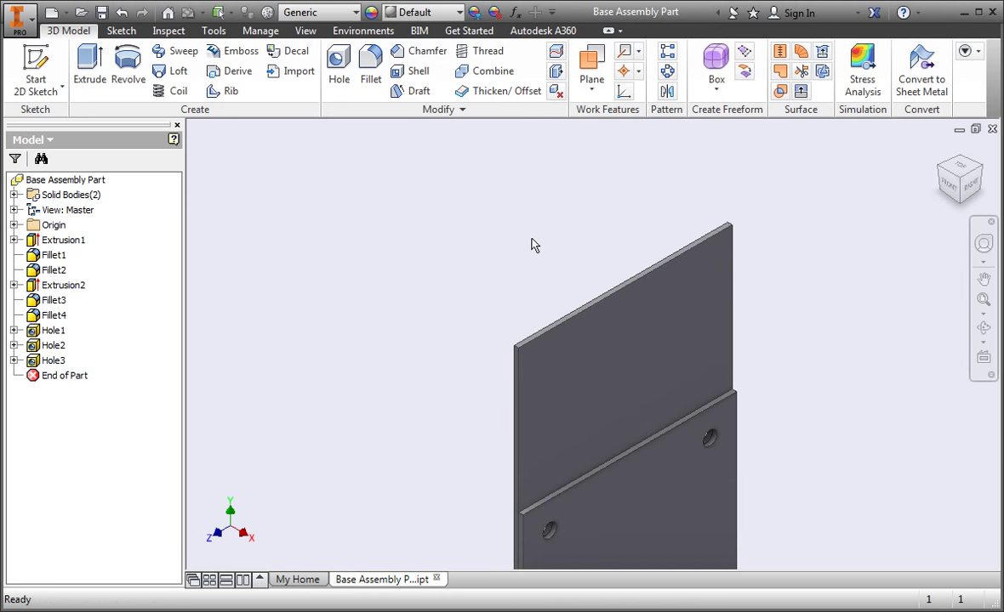
Step: Fillet the upright plate's two top corner edges with radius d4/2
click(369, 92)
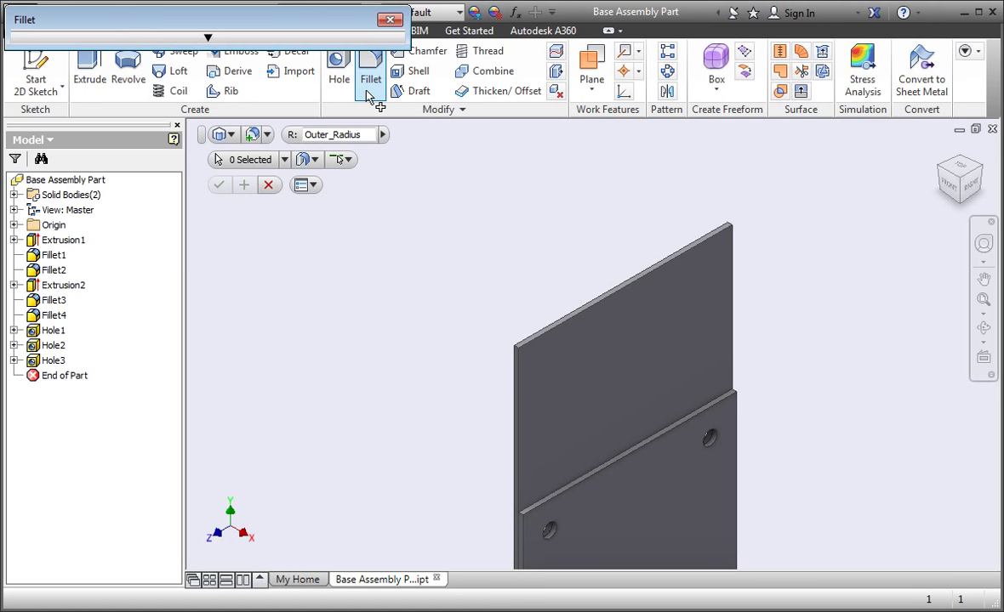
drag(357, 135, 286, 136)
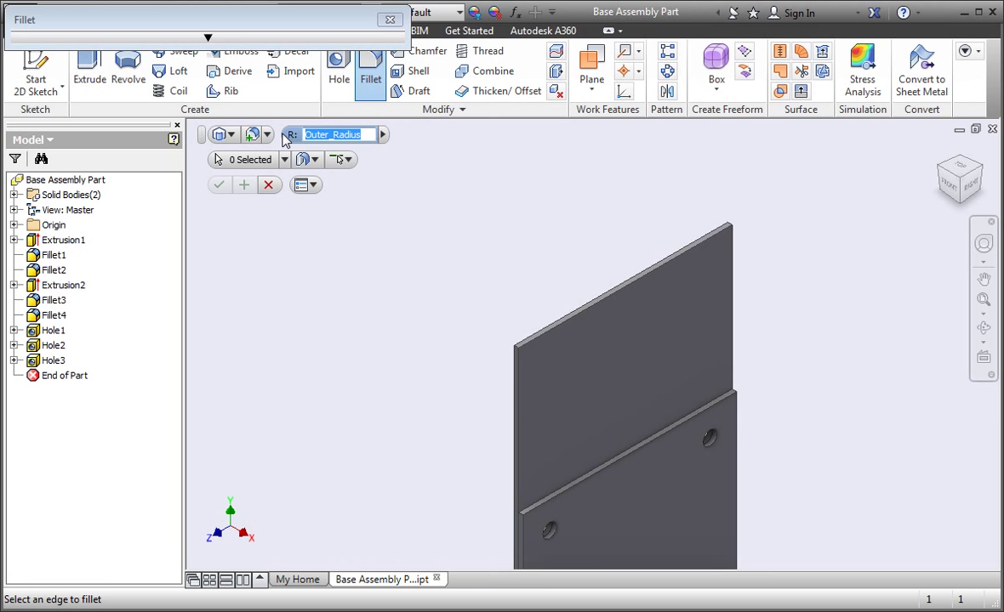
text(d4/2)
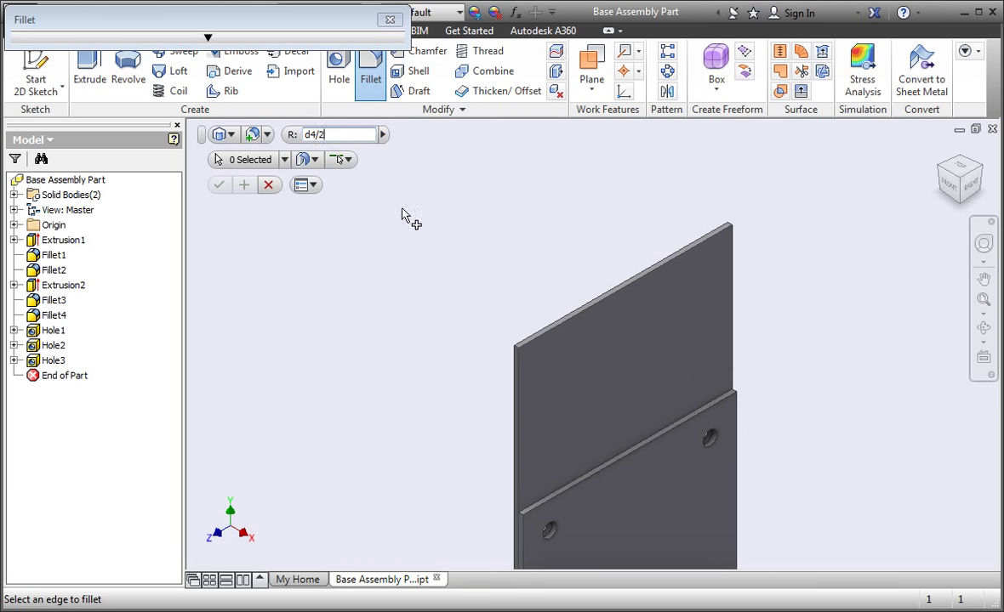
scroll(515, 344, down, 3)
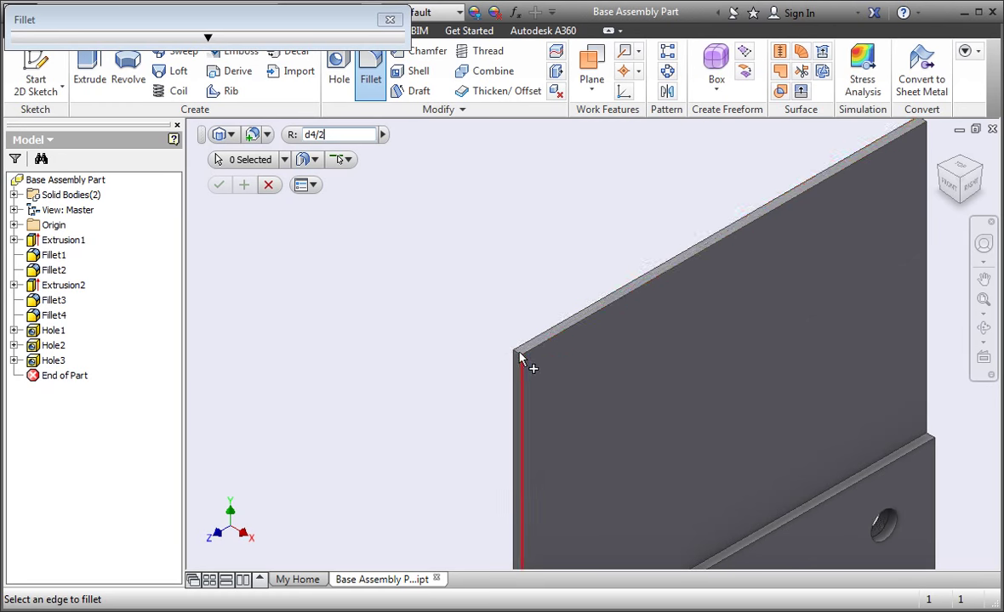
click(518, 351)
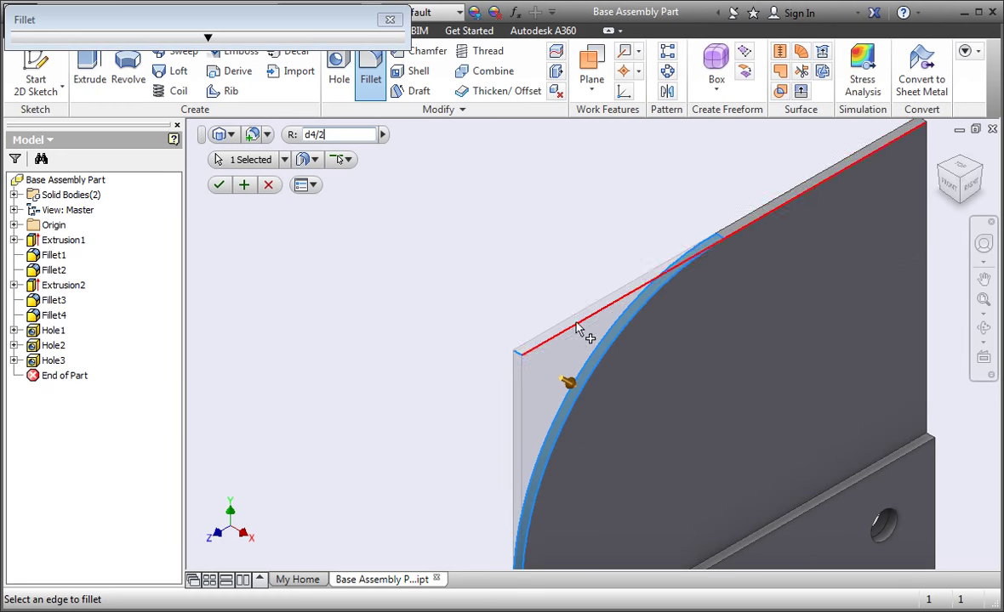
click(900, 147)
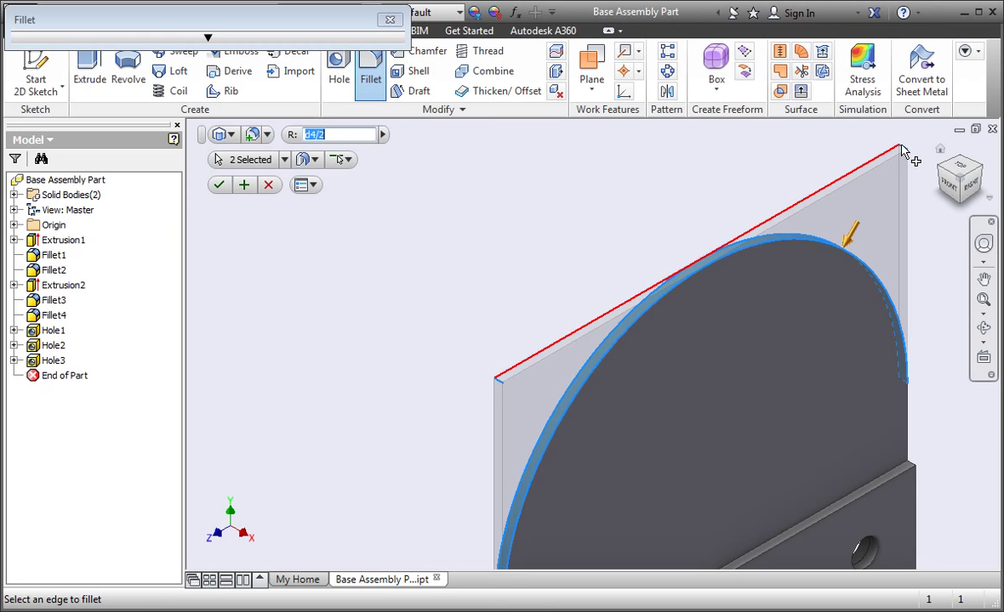
middle_drag(739, 201, 592, 175)
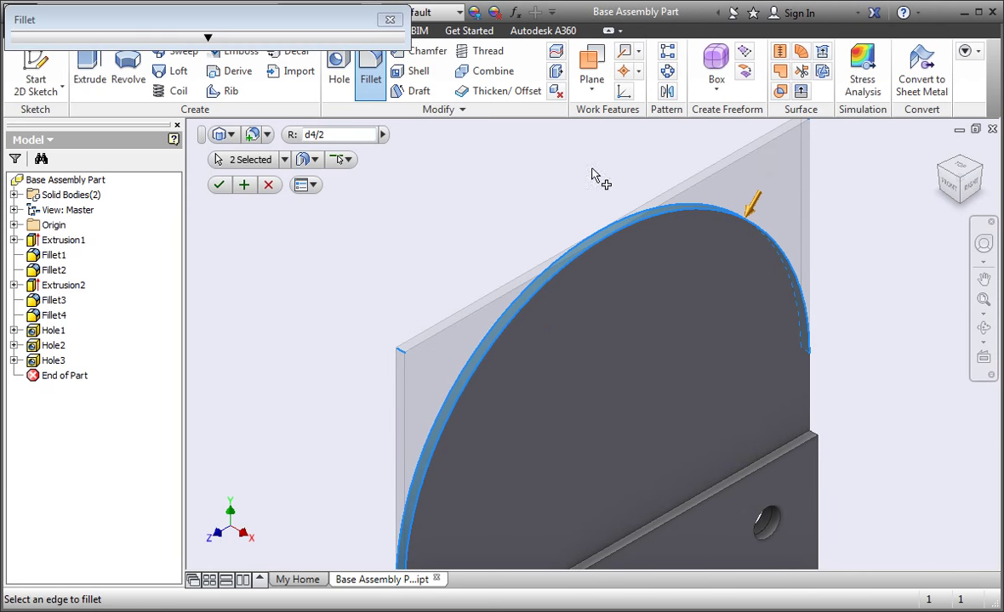
click(219, 185)
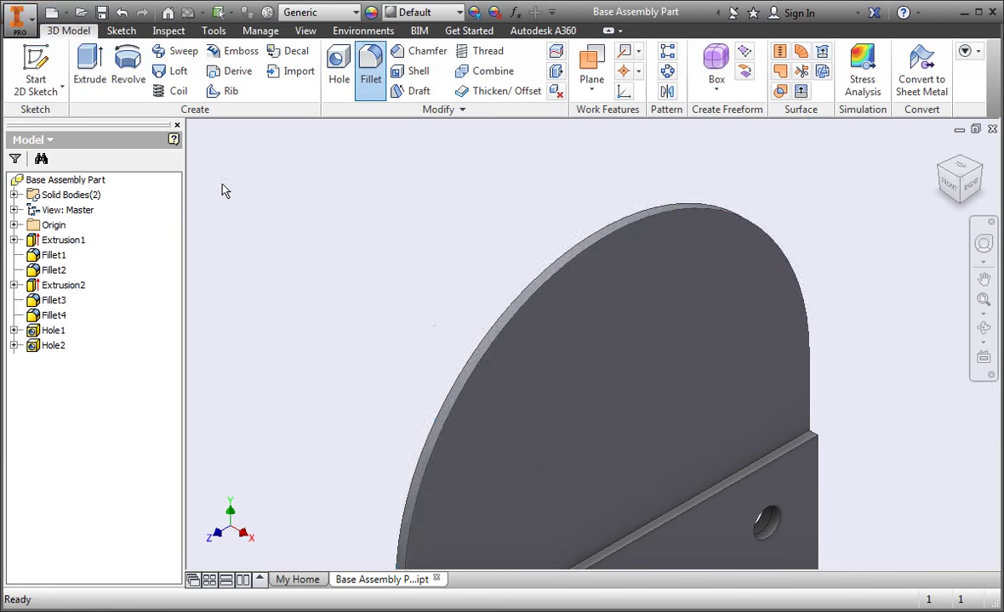
scroll(275, 244, down, 2)
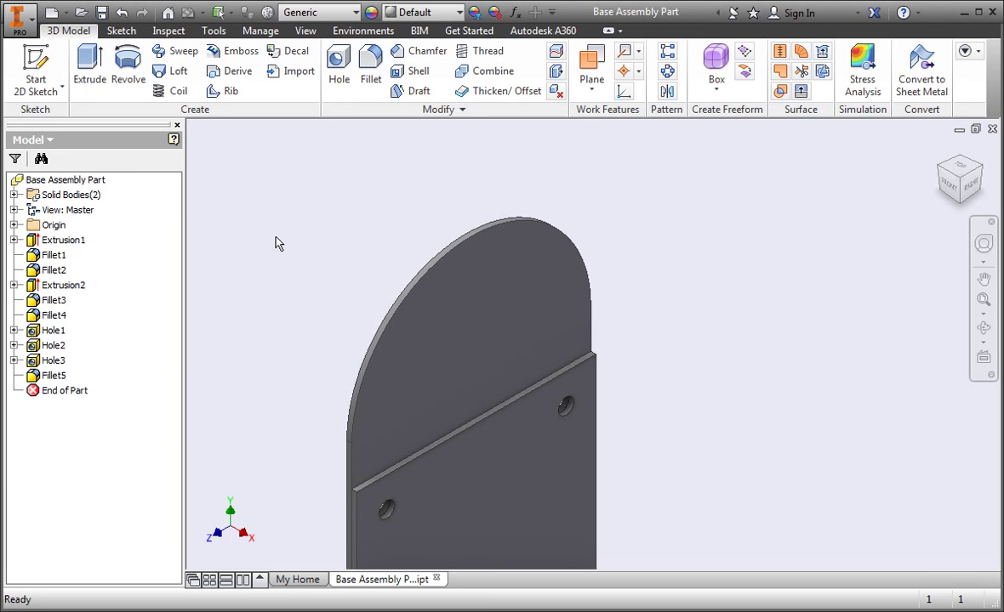
Step: Start a new sketch on the bracket's rounded upright plate face
click(481, 335)
click(552, 318)
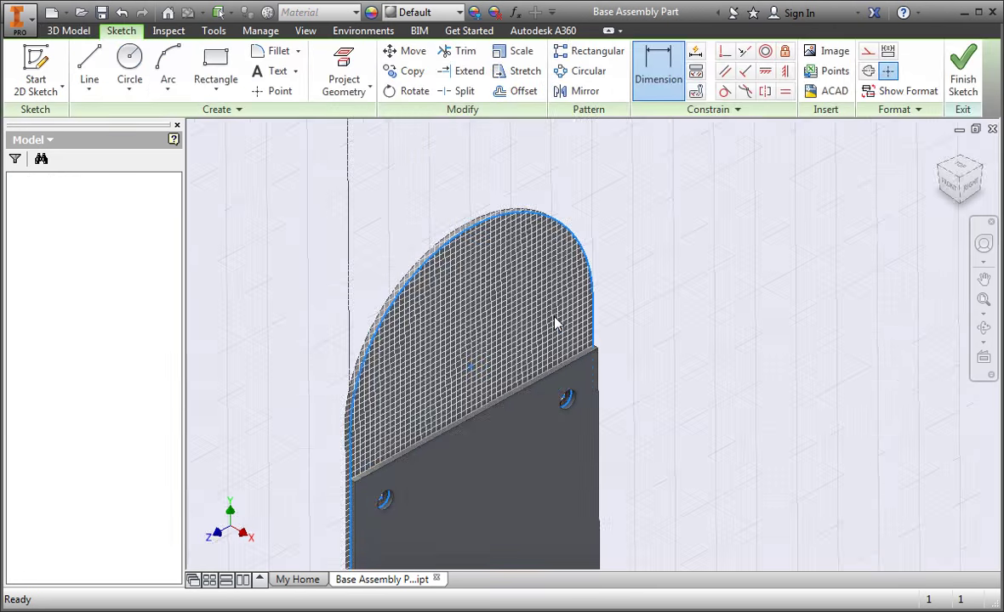
middle_drag(589, 403, 579, 487)
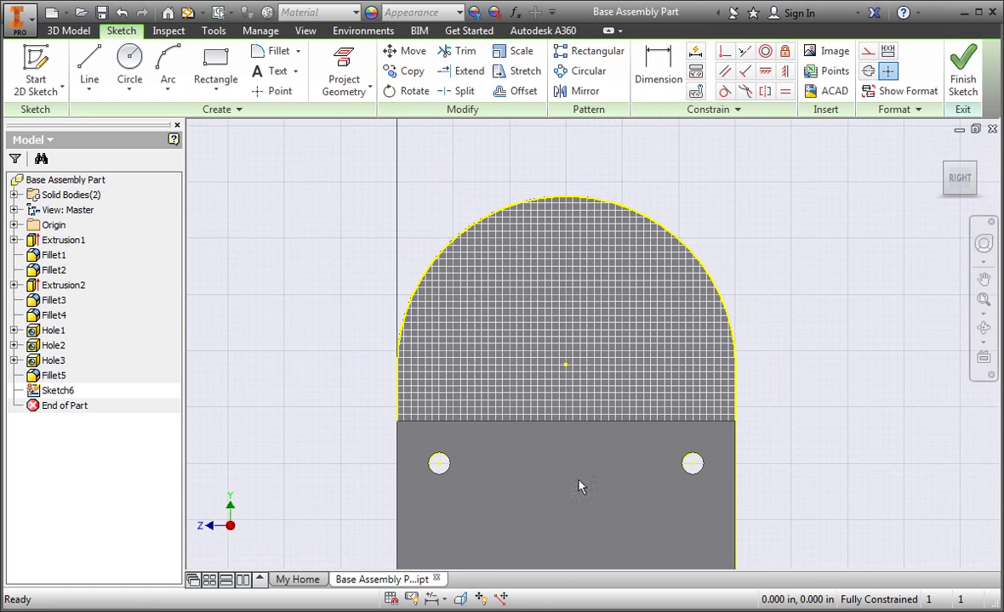
Step: Draw three concentric circles centred on the round top's arc centre
right_click(640, 390)
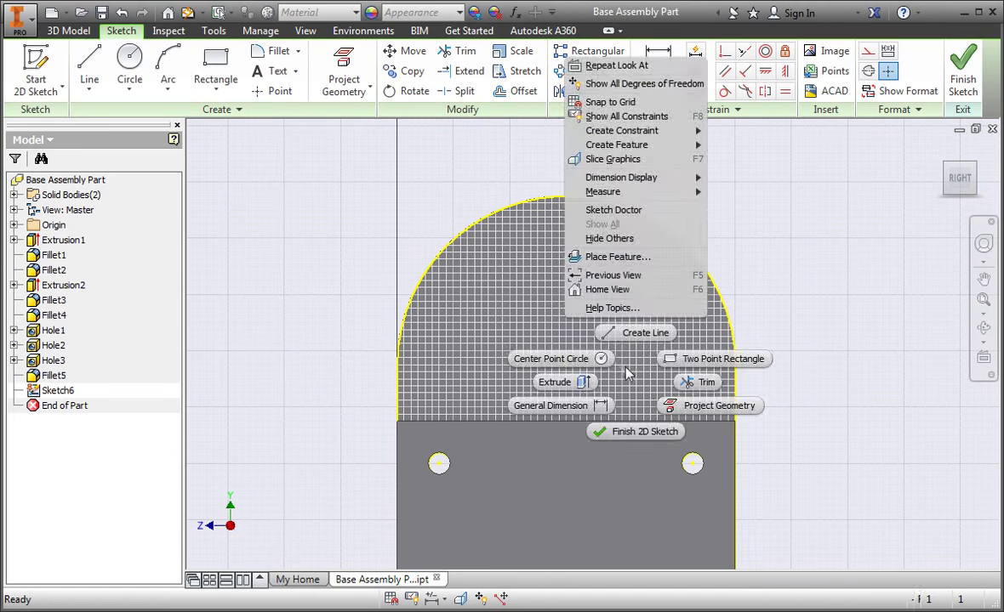
click(557, 350)
click(565, 365)
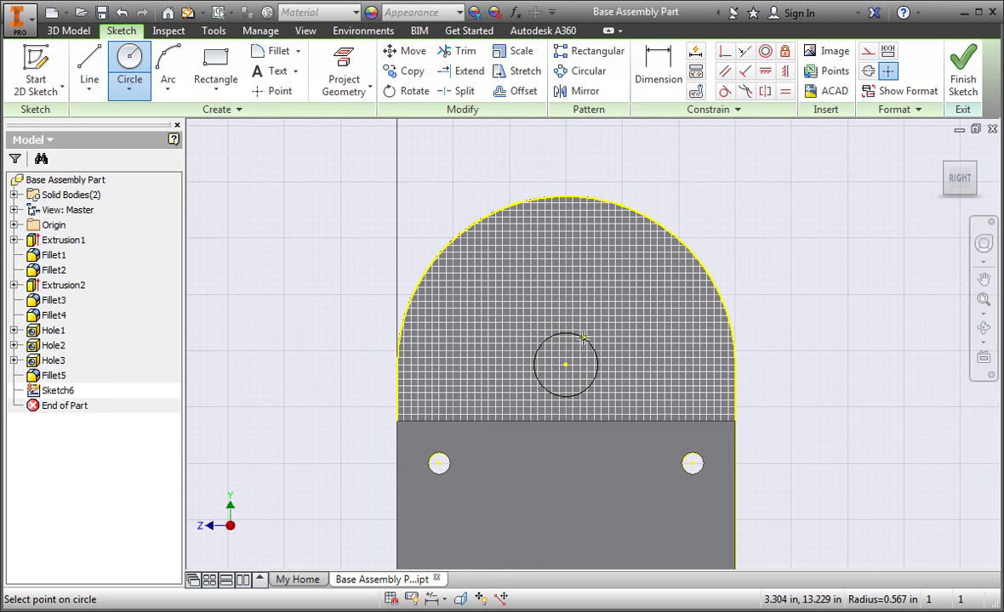
click(616, 293)
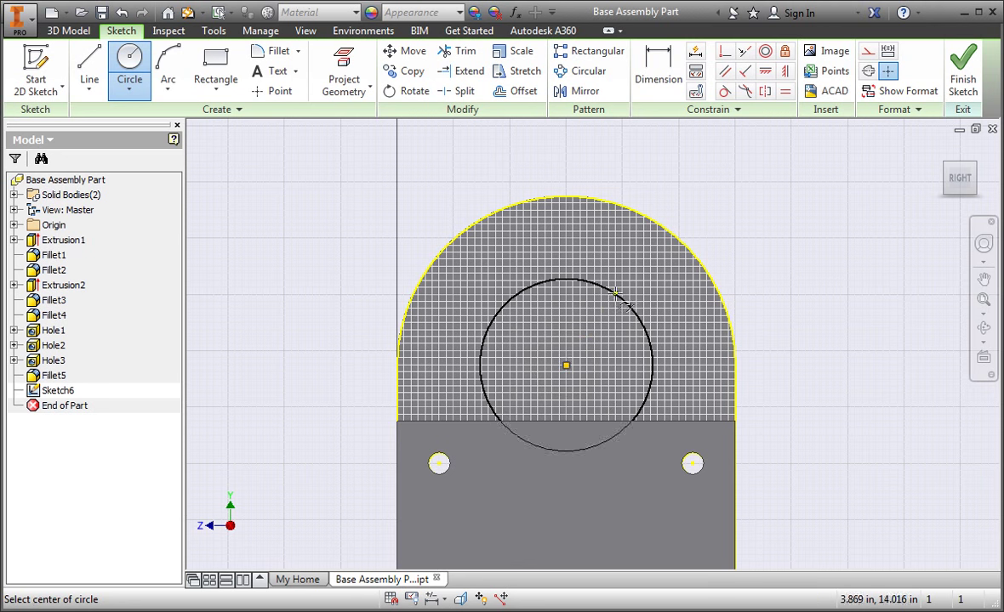
click(566, 365)
click(612, 273)
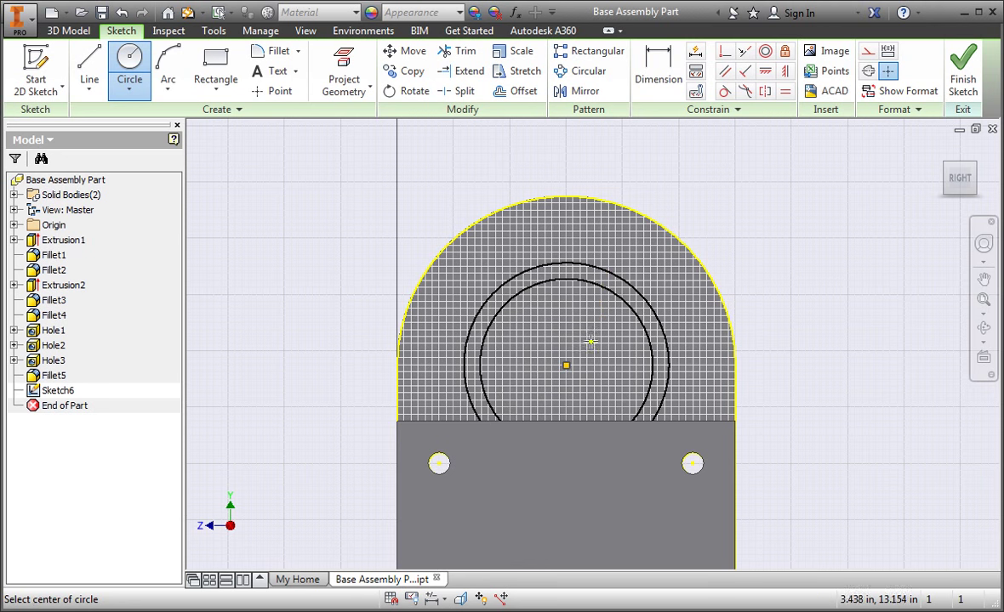
click(566, 365)
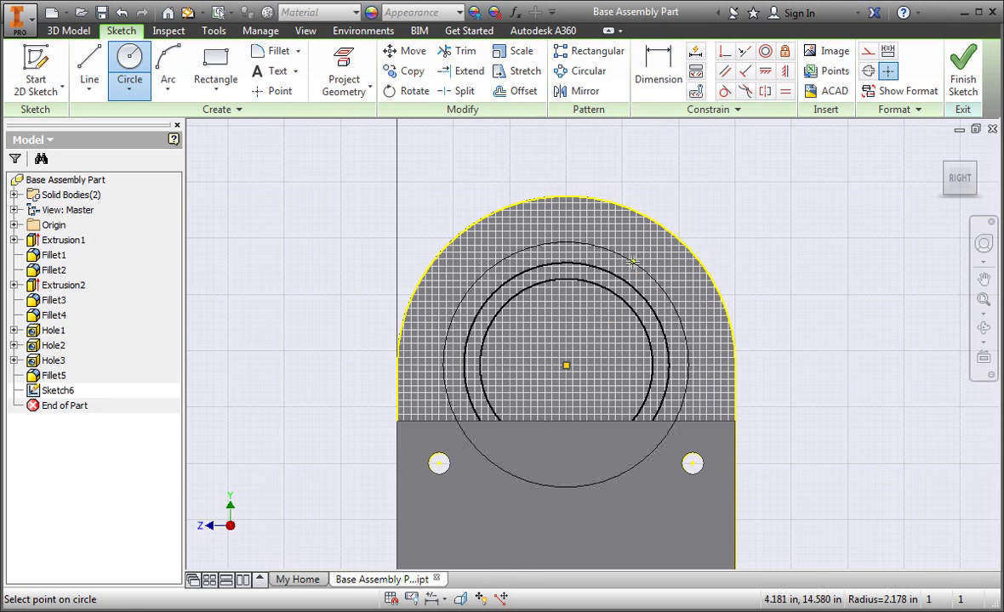
click(671, 290)
key(Escape)
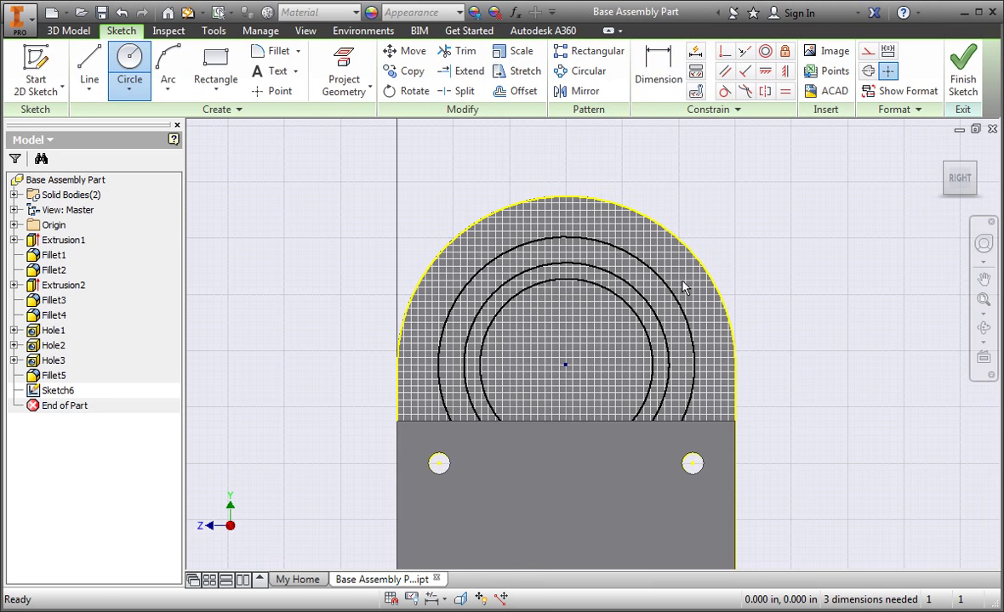
Step: Draw a horizontal line from the shared centre to both edges of the outer circle
key(l)
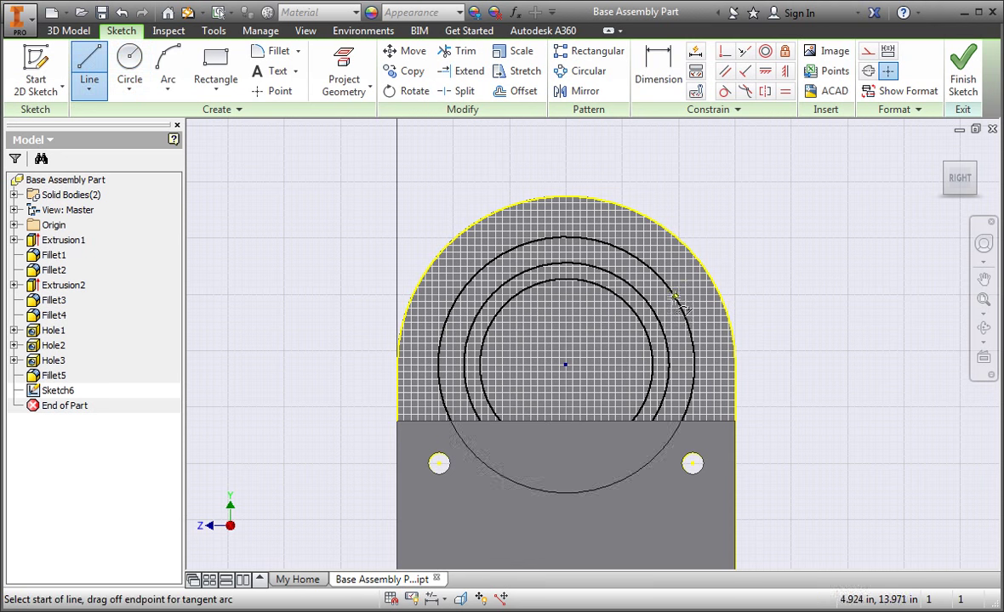
click(567, 365)
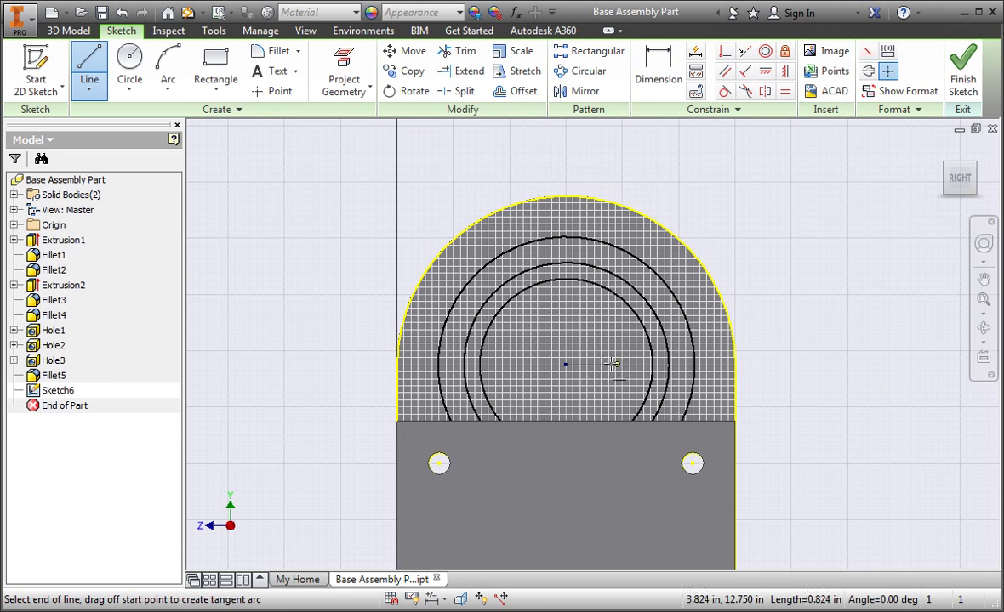
click(693, 365)
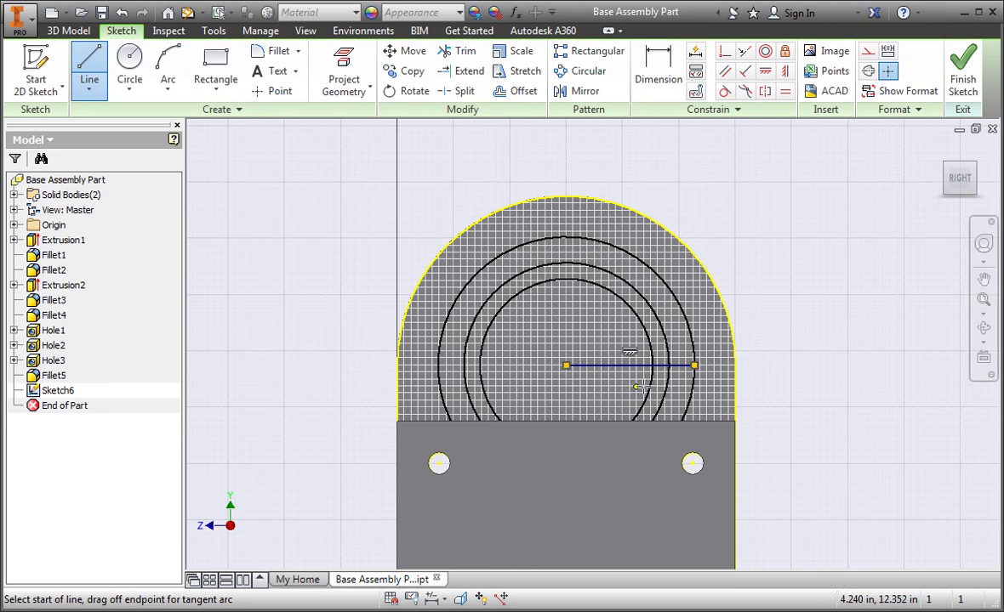
click(566, 365)
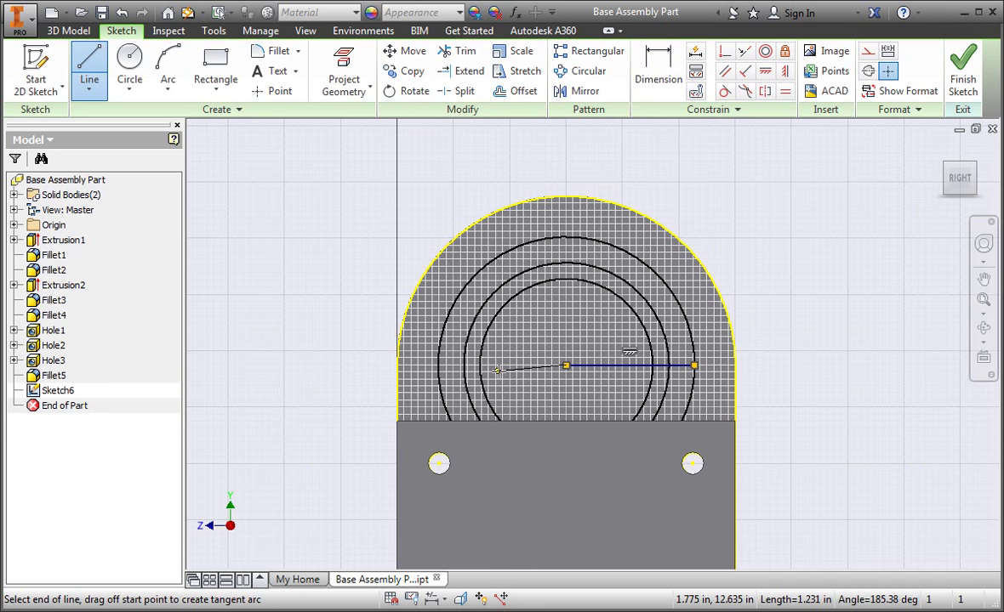
click(438, 365)
key(Escape)
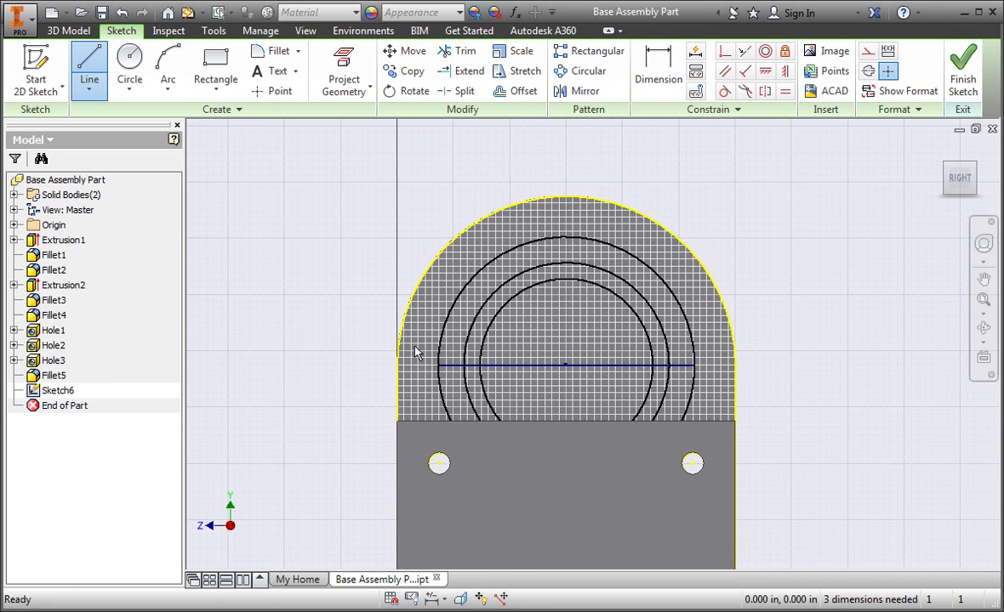
Step: Trim away the circles' lower halves and the centre line between the inner arcs
click(476, 52)
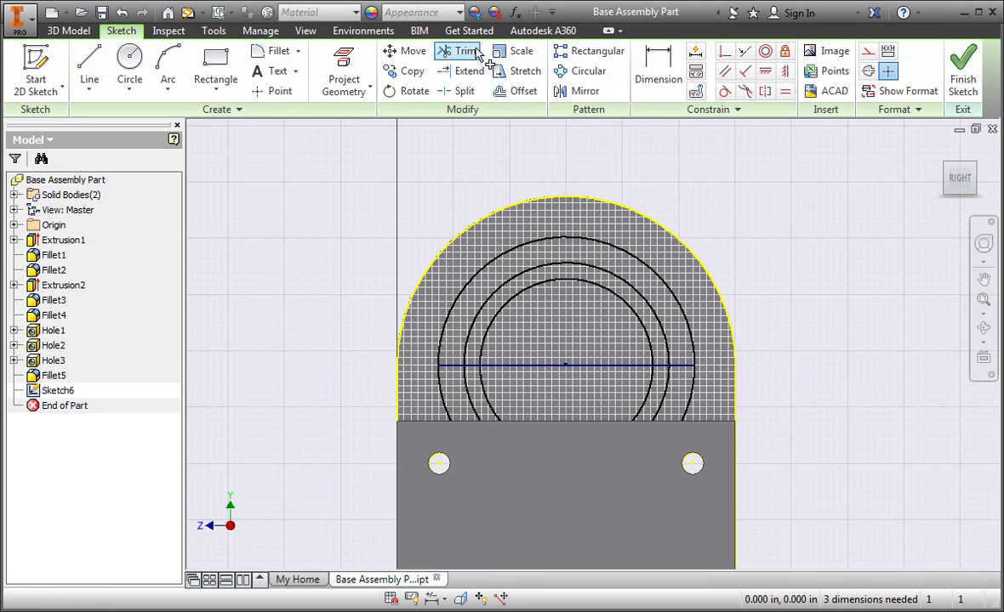
click(483, 389)
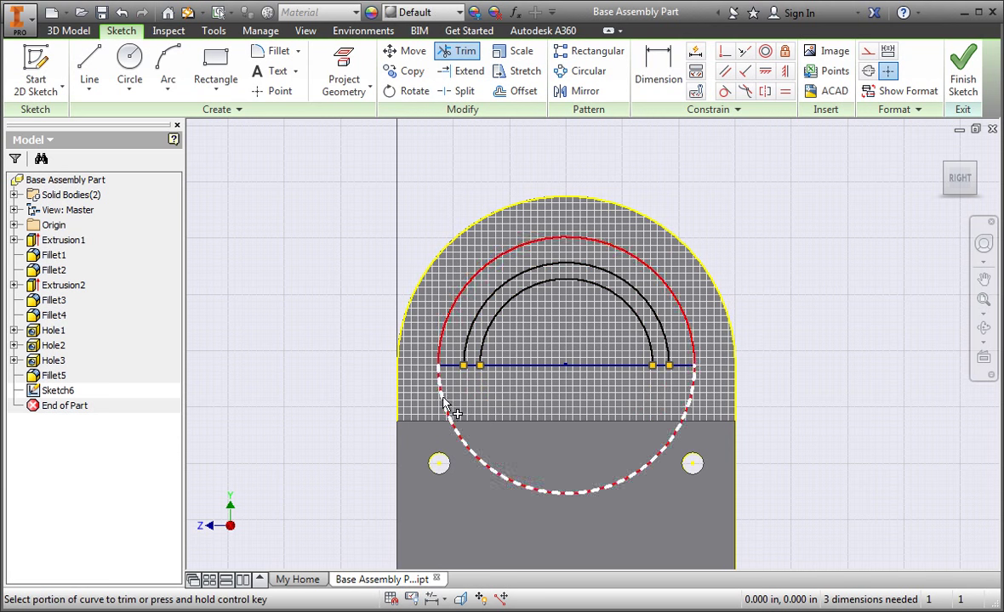
click(443, 402)
click(582, 368)
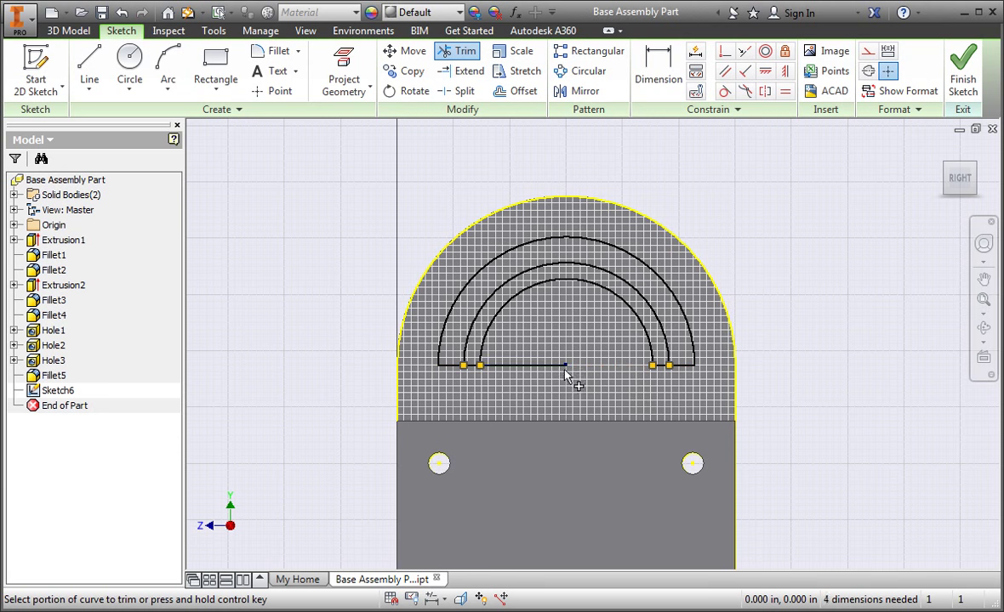
click(531, 366)
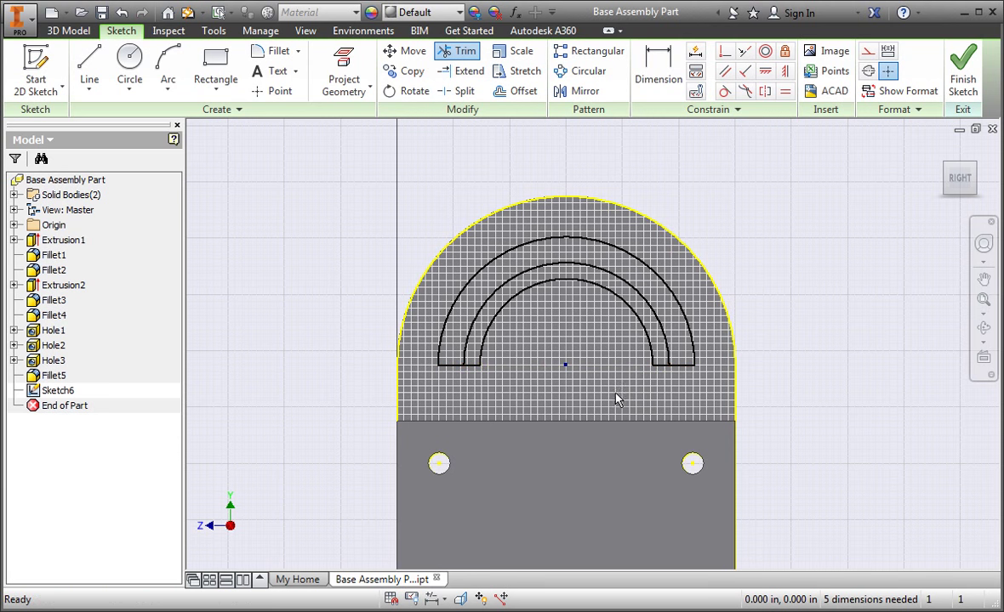
key(Escape)
click(639, 294)
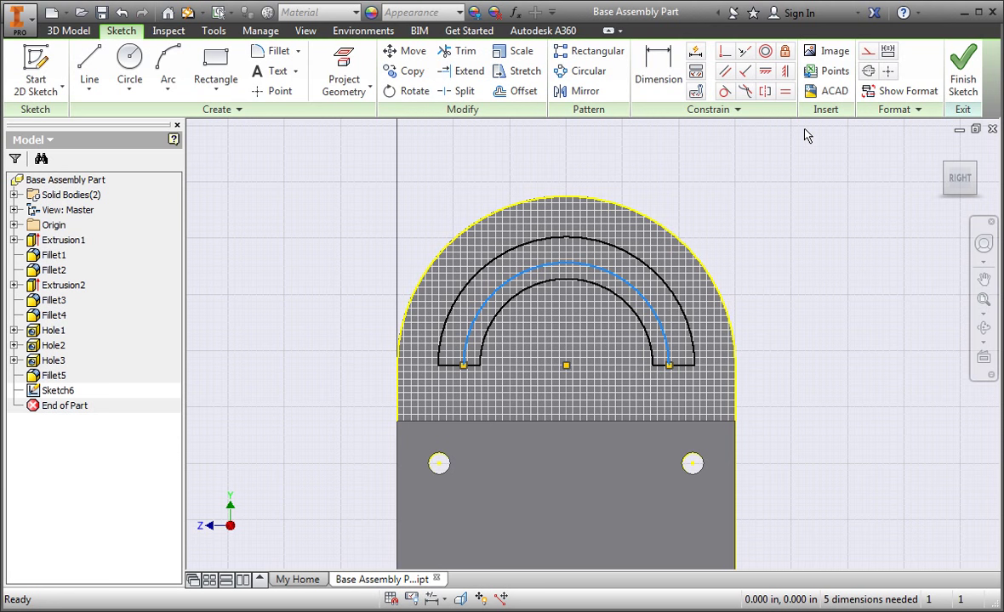
Step: Make the middle arc construction and draw lines from the centre to both inner arc ends
click(868, 53)
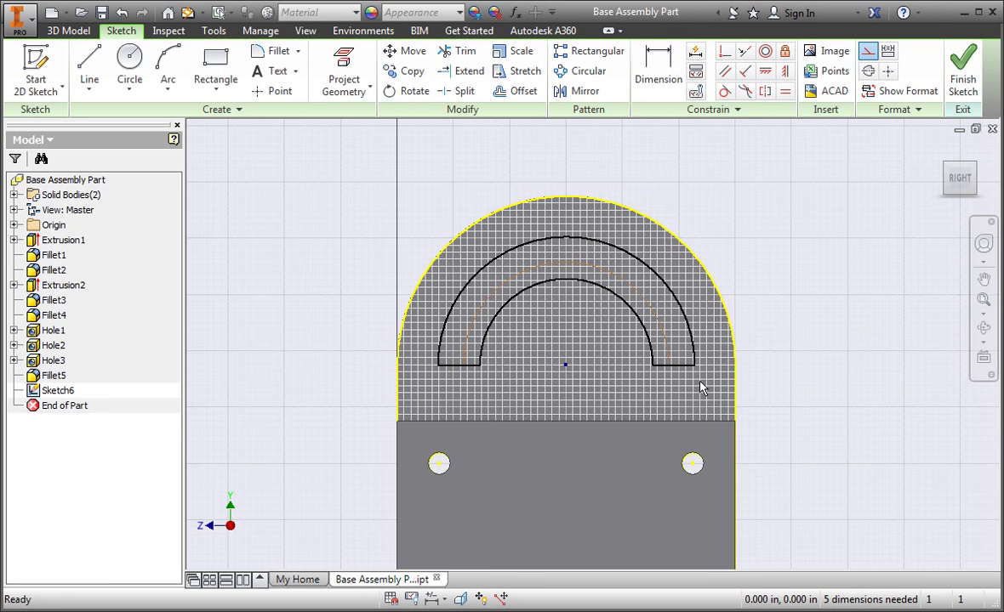
key(l)
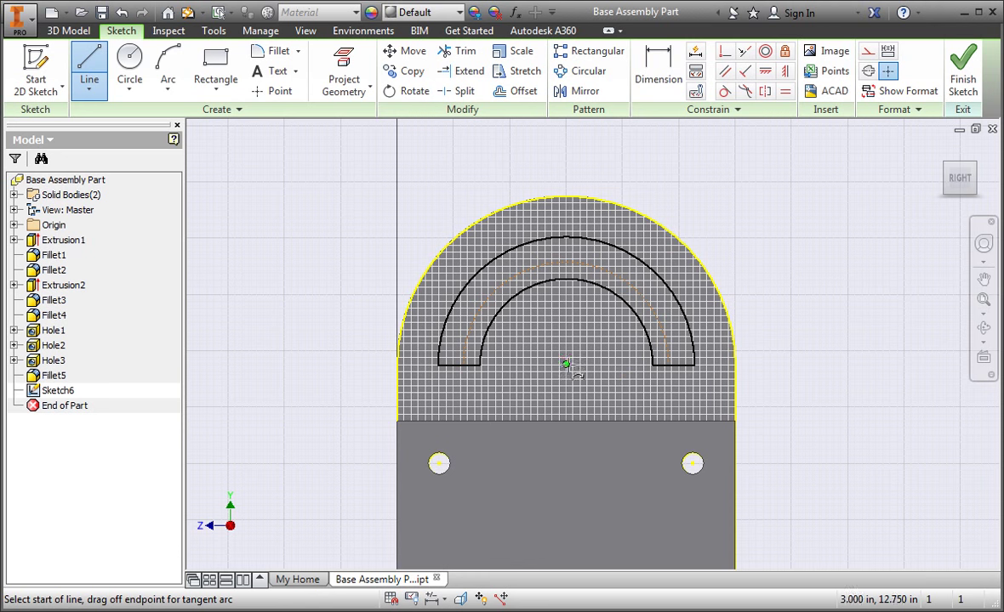
click(566, 364)
double_click(653, 365)
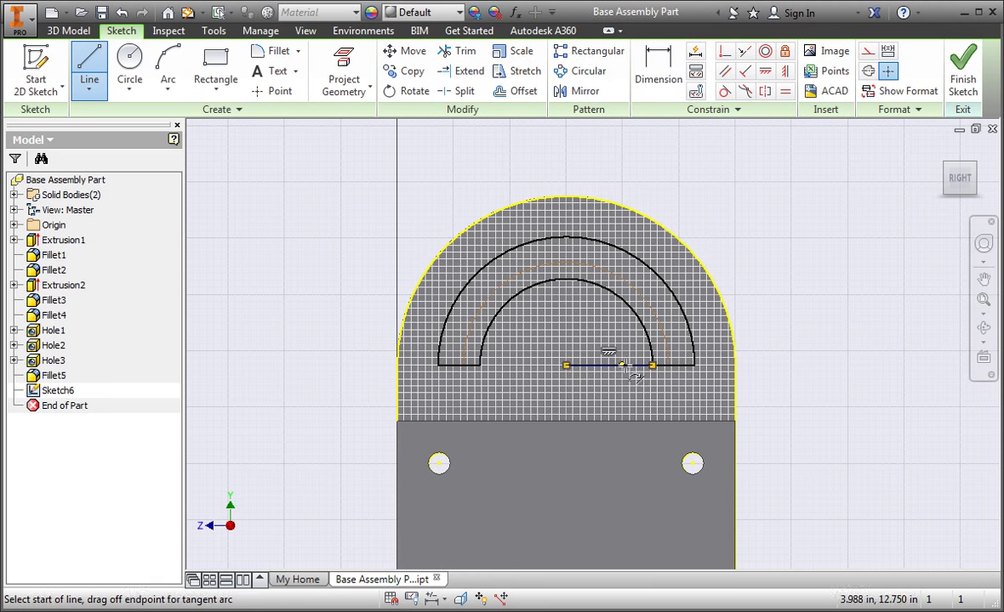
click(565, 364)
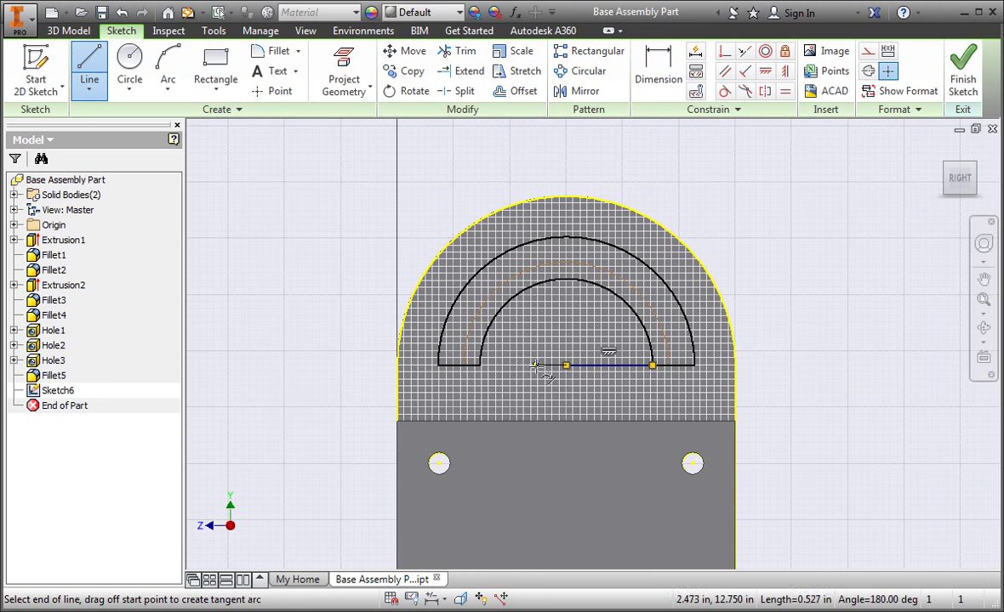
double_click(480, 366)
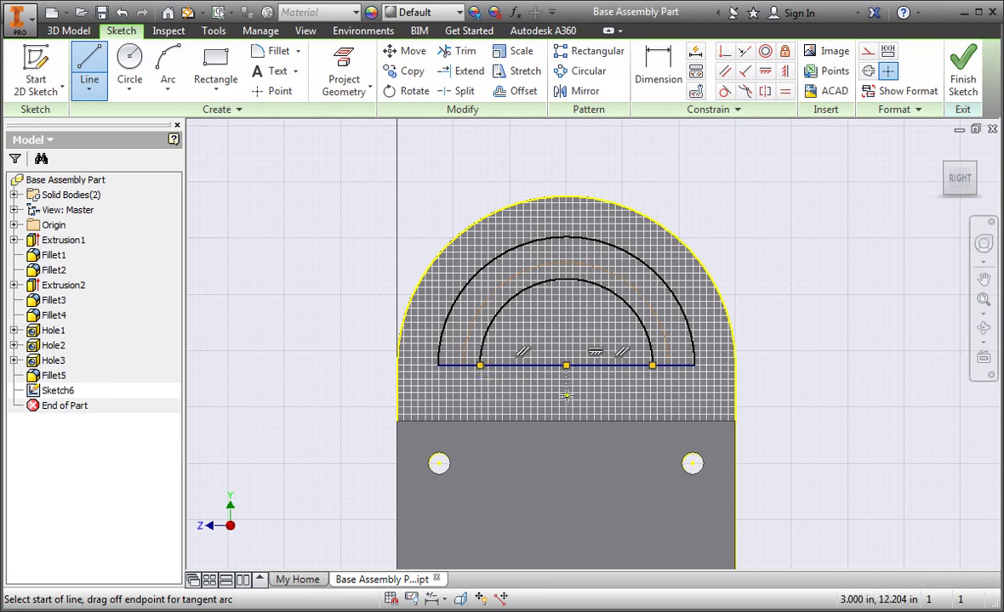
key(Escape)
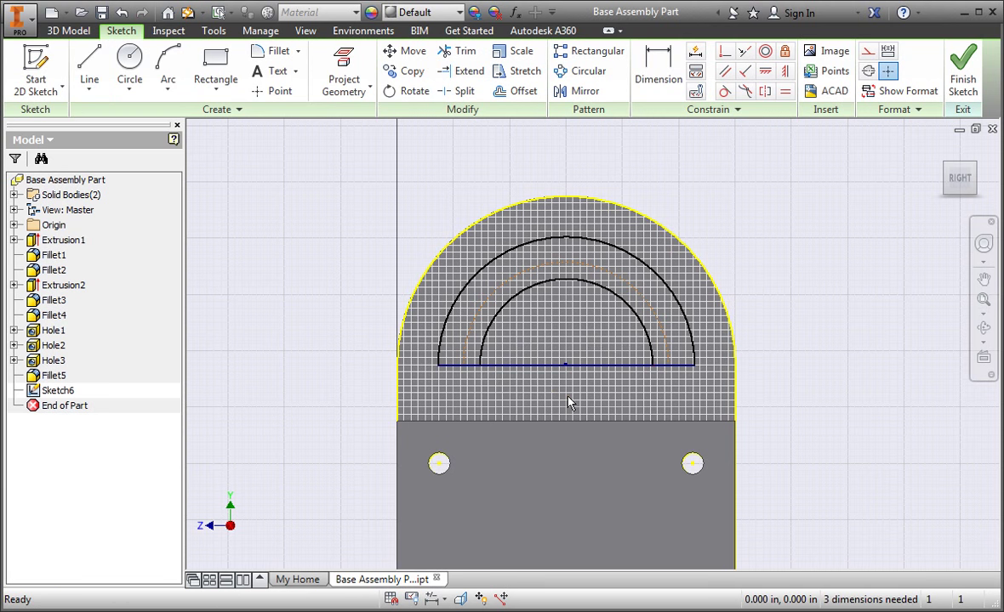
Step: Convert both halves of the new centre line to construction geometry
click(587, 366)
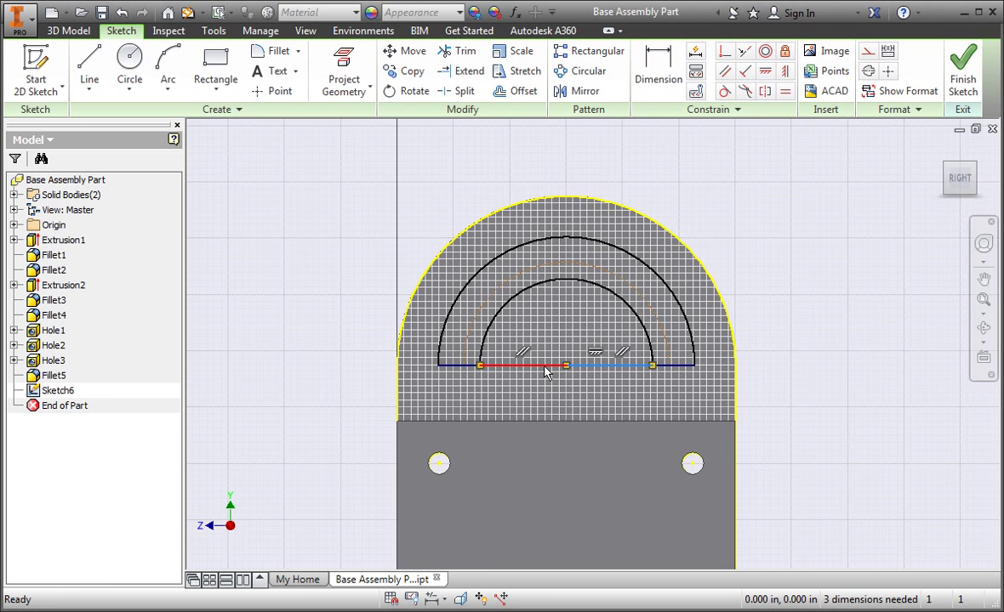
ctrl+click(545, 368)
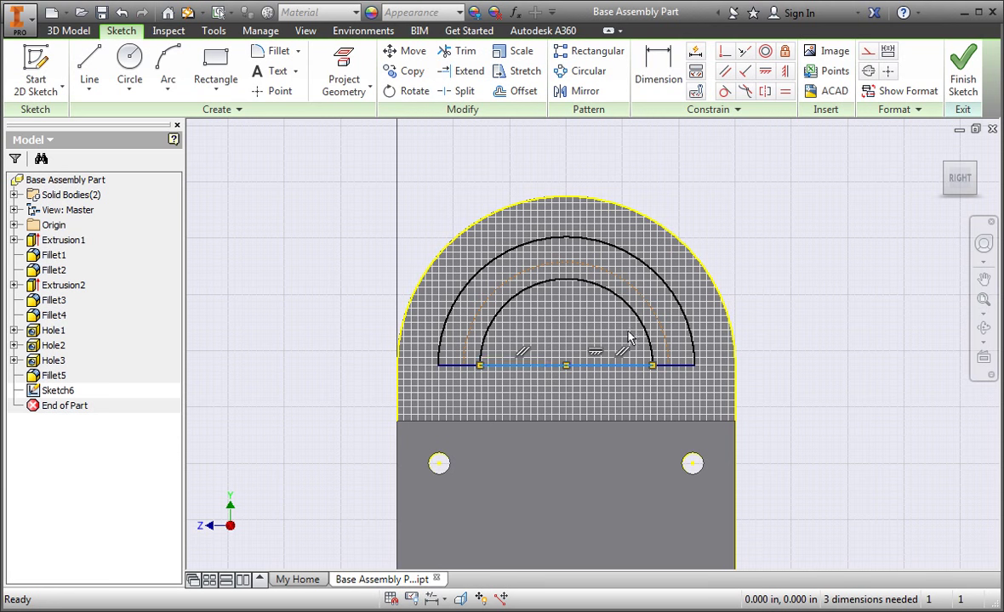
click(868, 53)
Step: Make the middle arc's end point coincident with the slot's bottom edge
key(Escape)
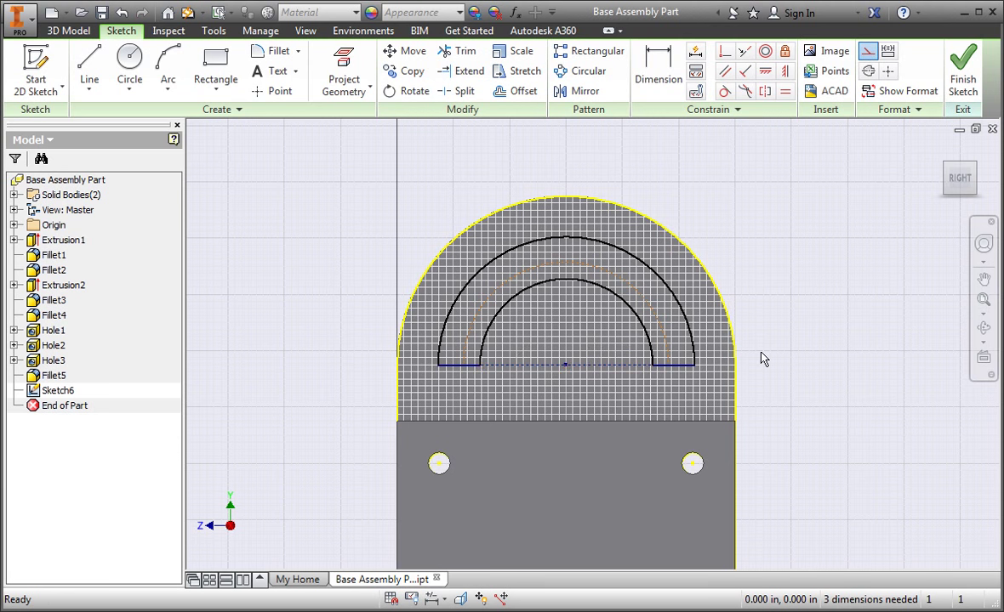
scroll(668, 381, up, 3)
scroll(669, 383, up, 2)
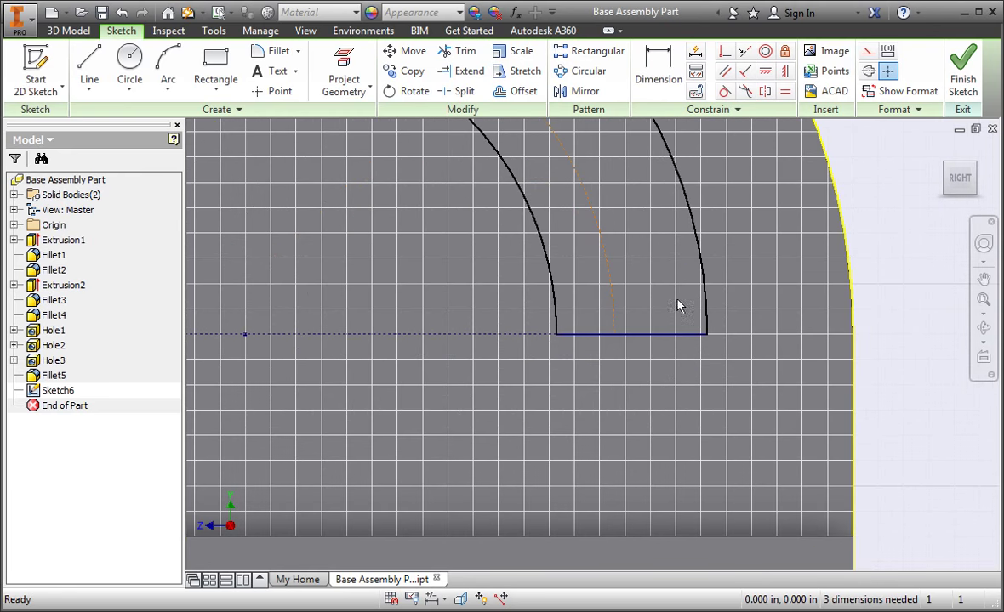
click(724, 52)
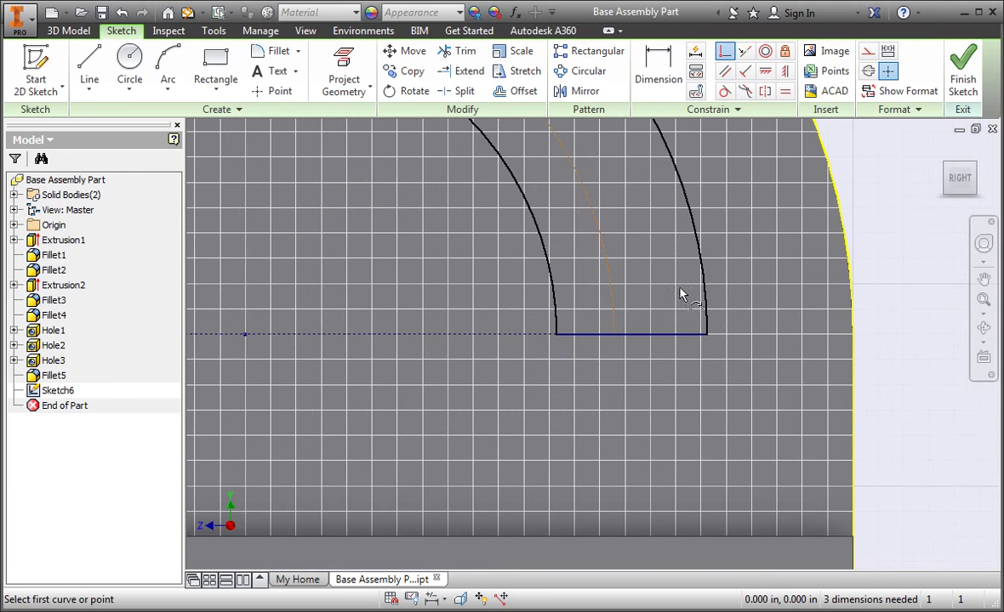
click(615, 334)
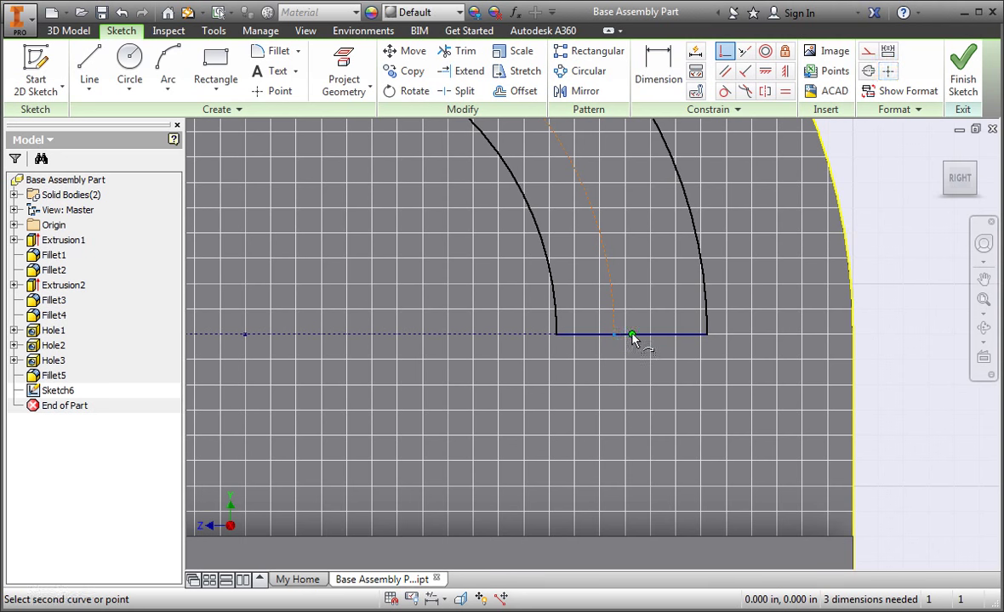
click(632, 335)
key(Escape)
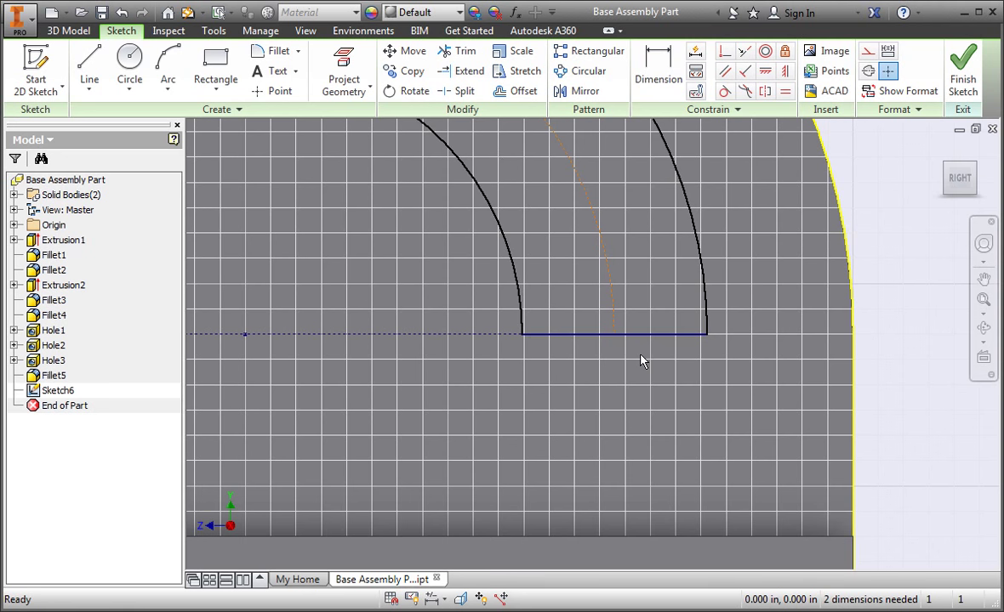
Step: Dimension the slot's bottom edge to a 0.400 in width
key(d)
click(638, 336)
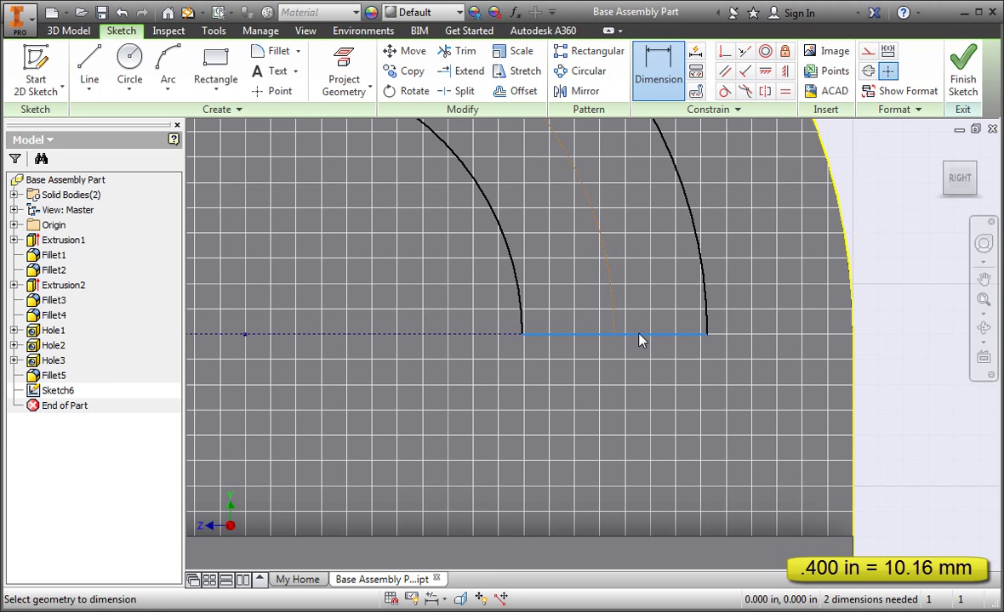
click(609, 391)
text(.4)
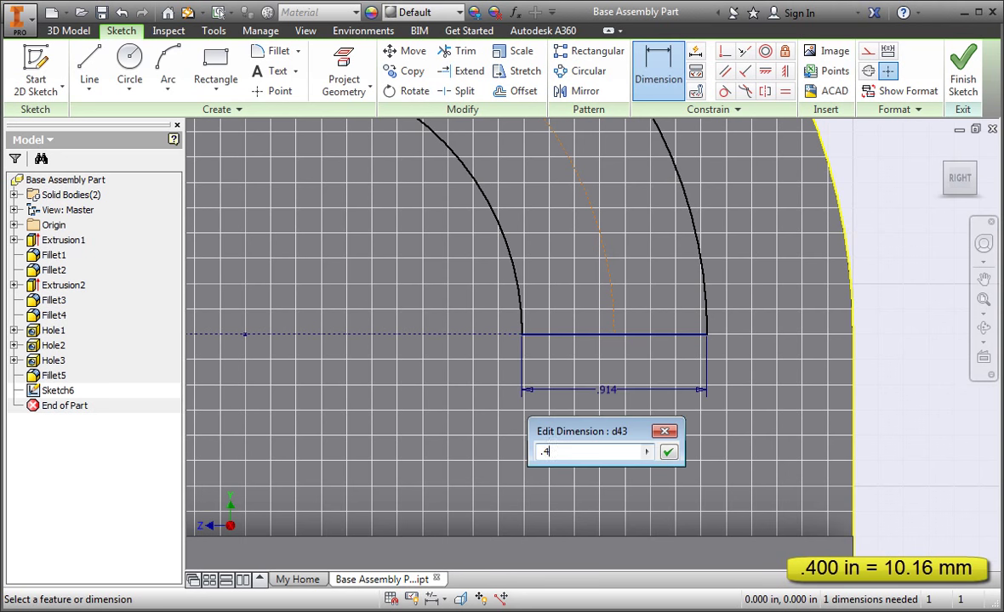
click(669, 457)
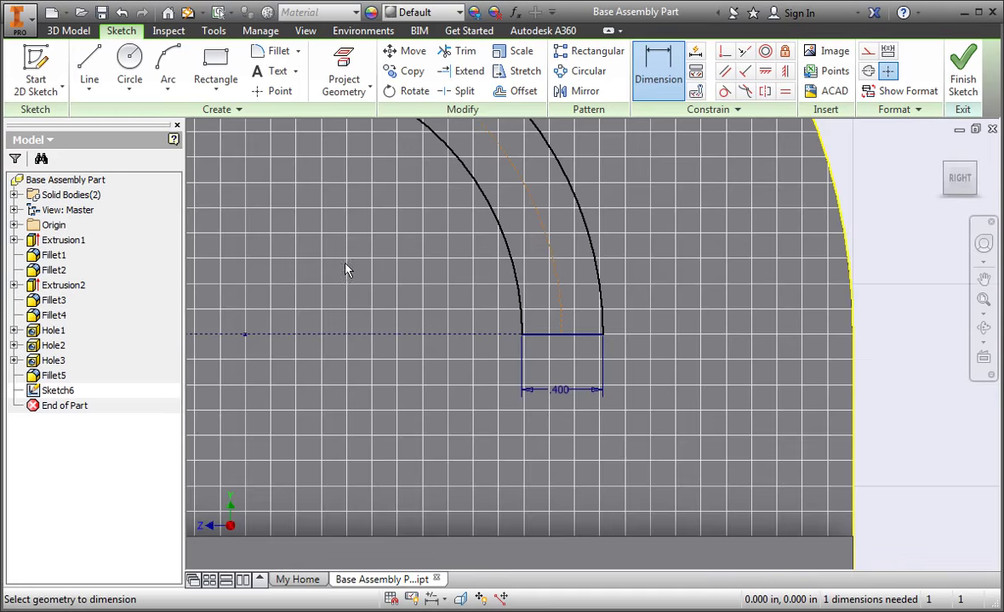
scroll(345, 270, down, 3)
mouse_move(347, 229)
middle_down()
mouse_move(393, 330)
mouse_move(479, 411)
middle_up()
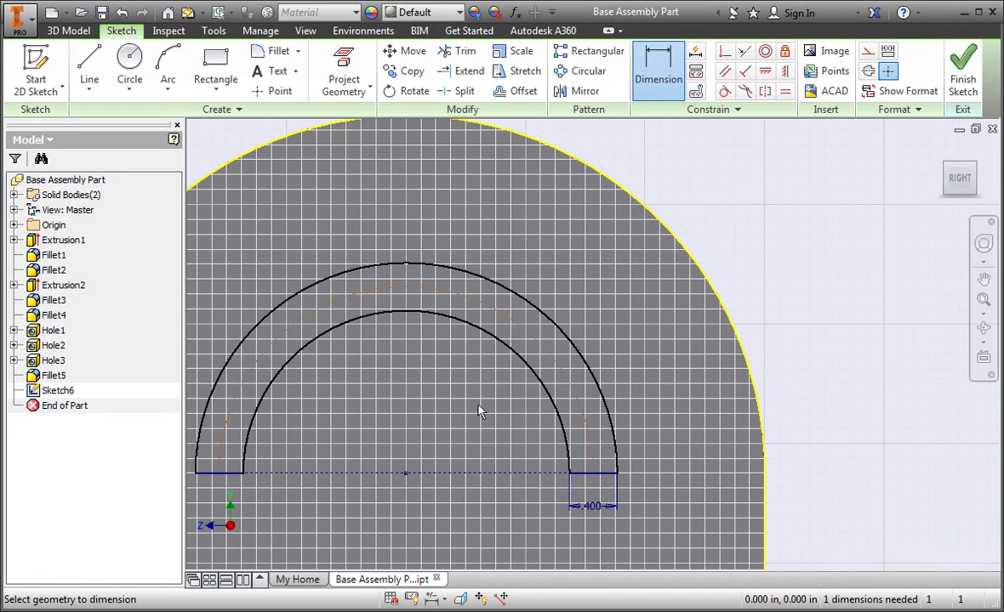
Step: Dimension the middle construction arc to a 2.500 in radius and finish the 2D sketch
click(542, 338)
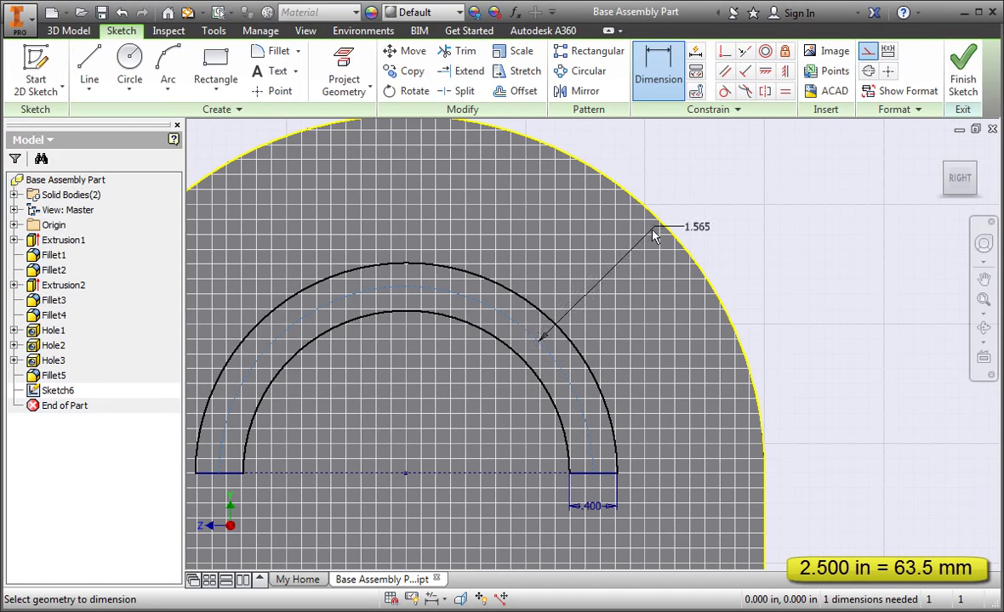
click(678, 204)
text(2.5)
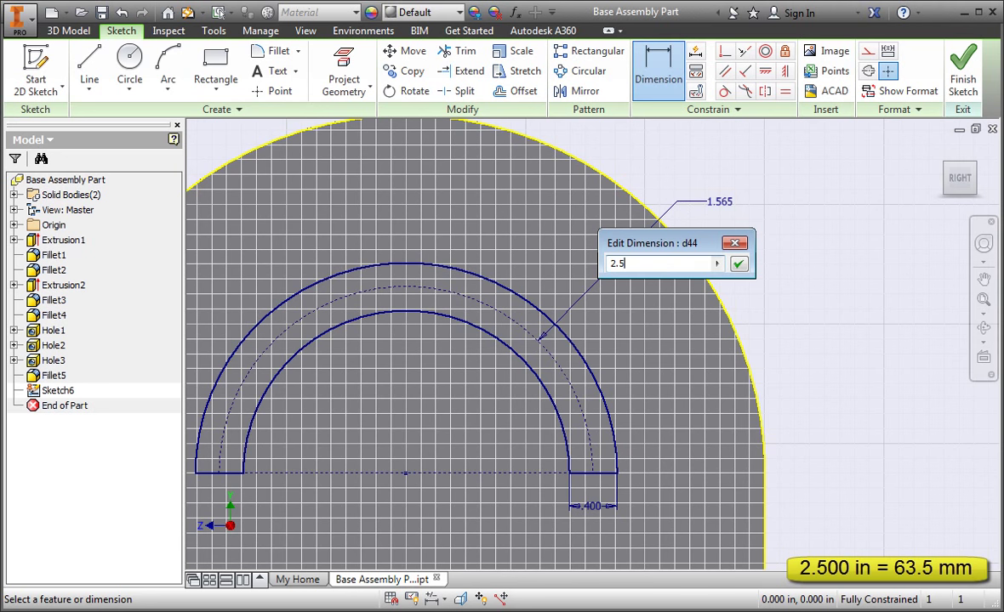
click(737, 263)
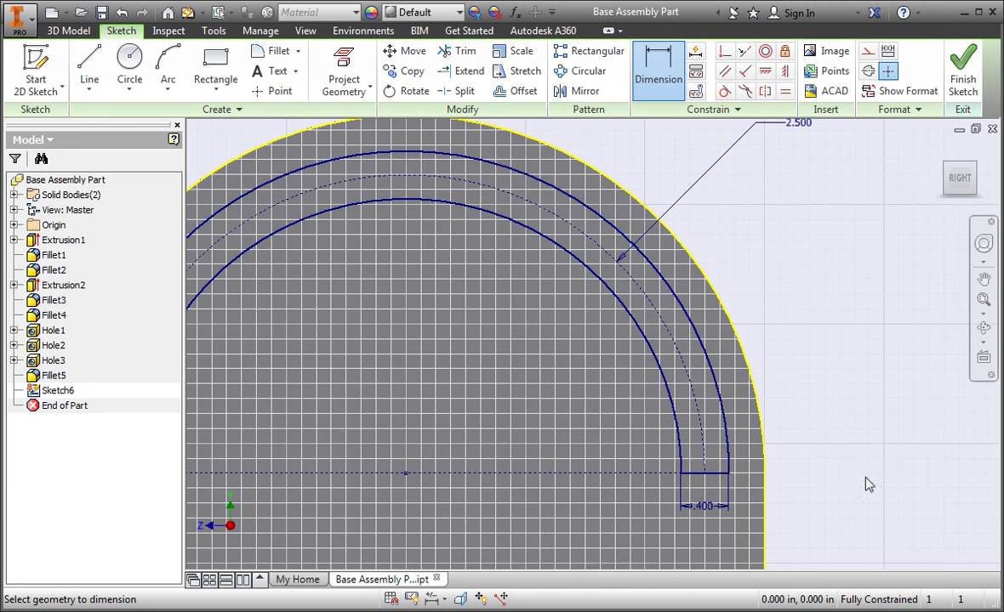
right_click(866, 440)
click(872, 490)
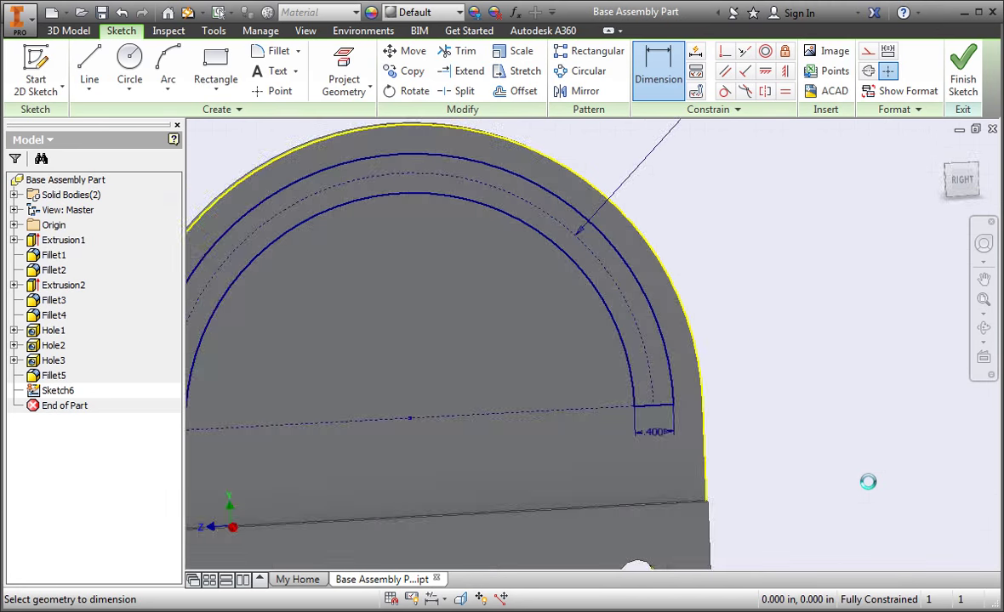
Step: Extrude the arc slot profile as a Through All cut
right_click(859, 447)
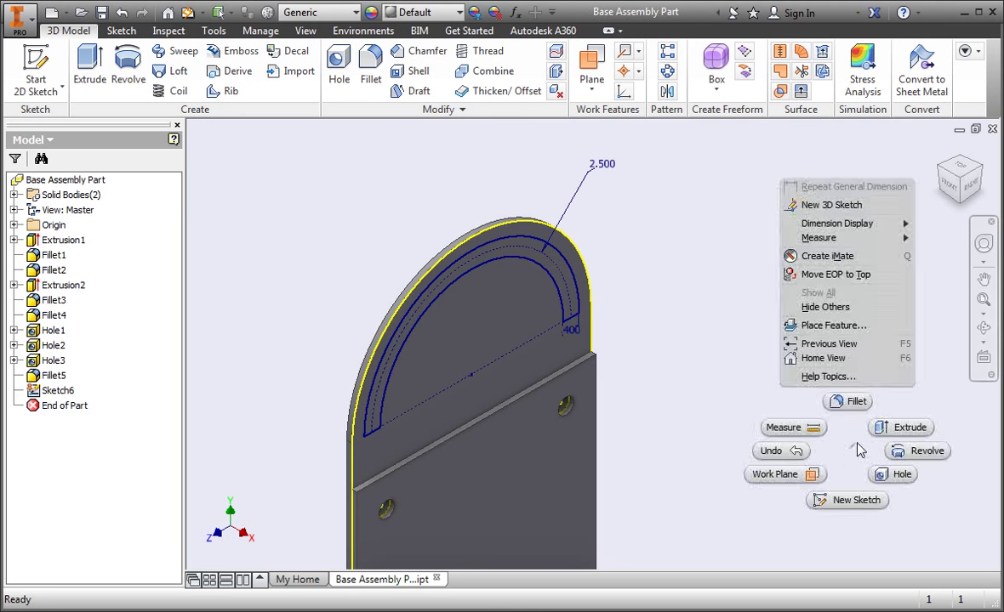
click(880, 439)
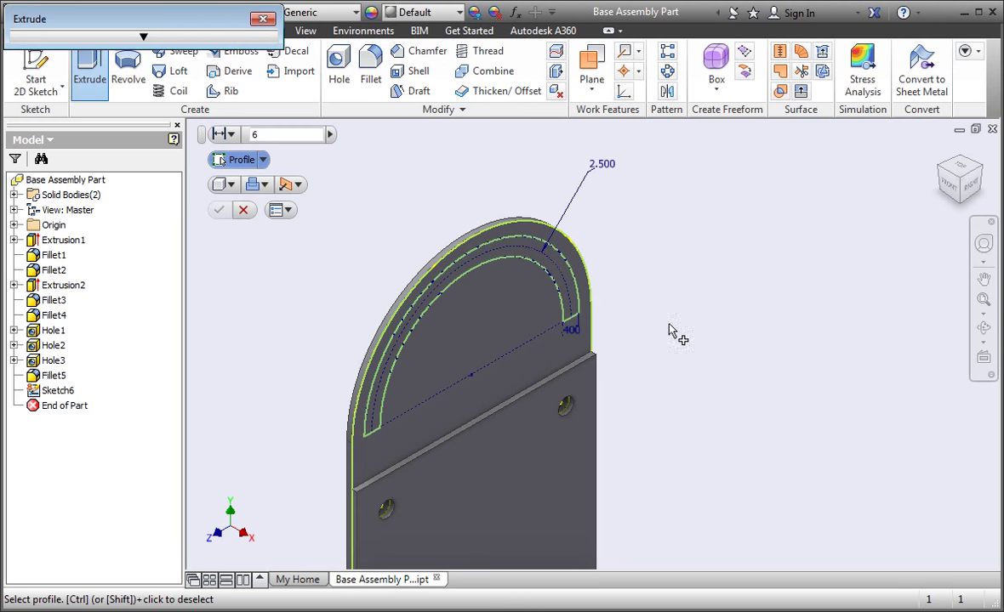
click(572, 304)
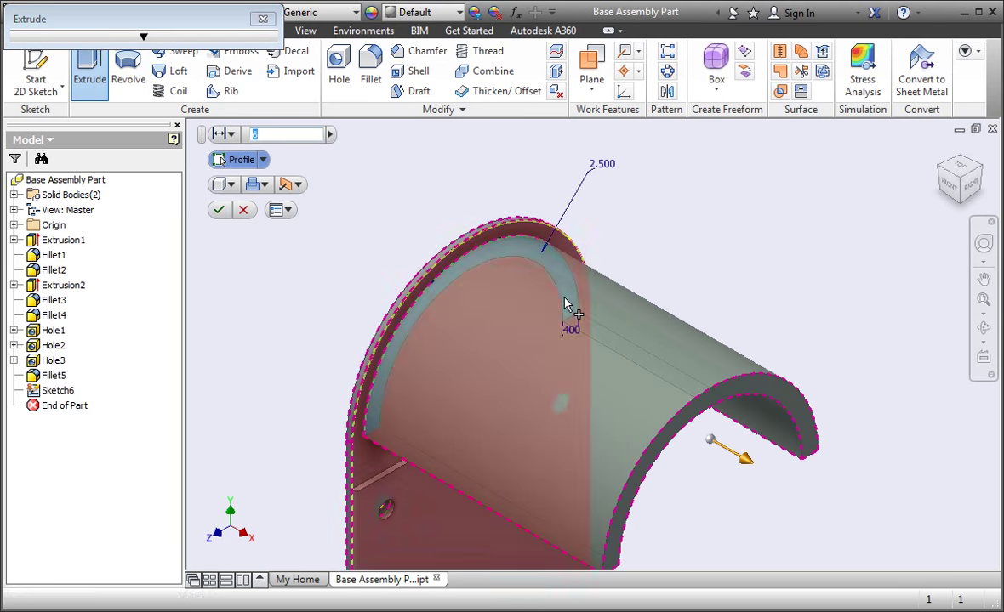
click(225, 134)
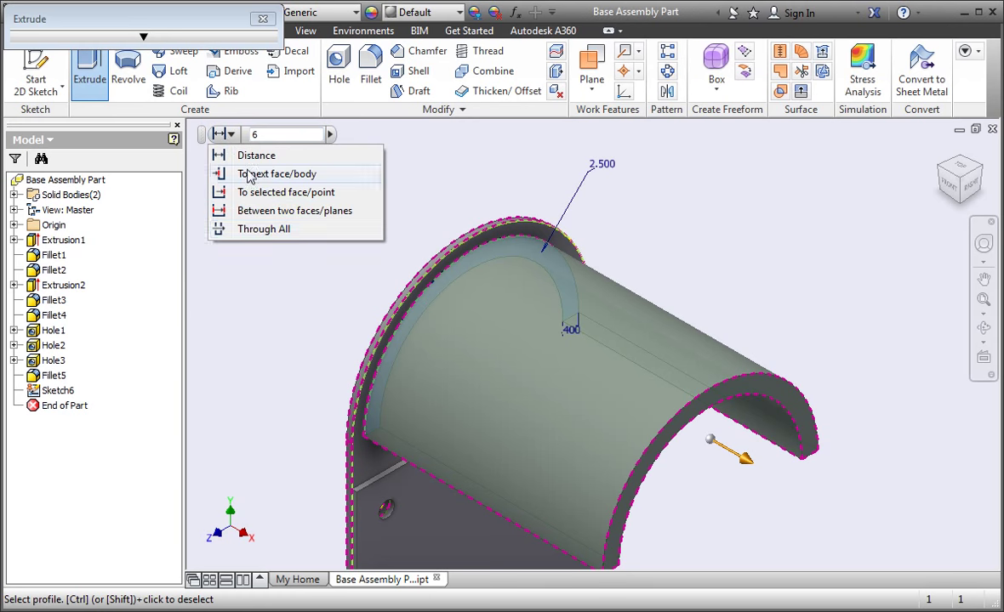
click(311, 237)
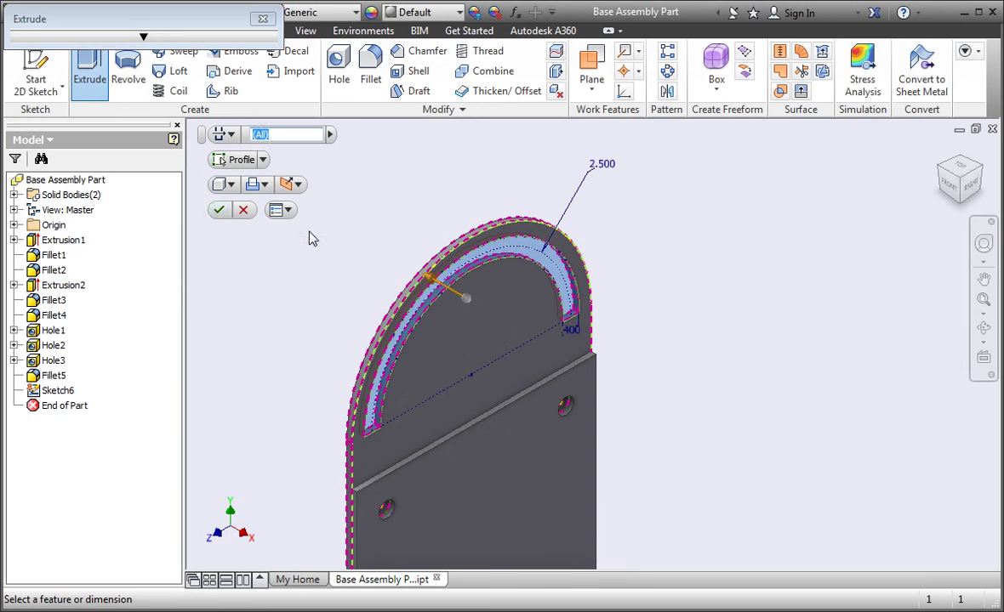
click(219, 210)
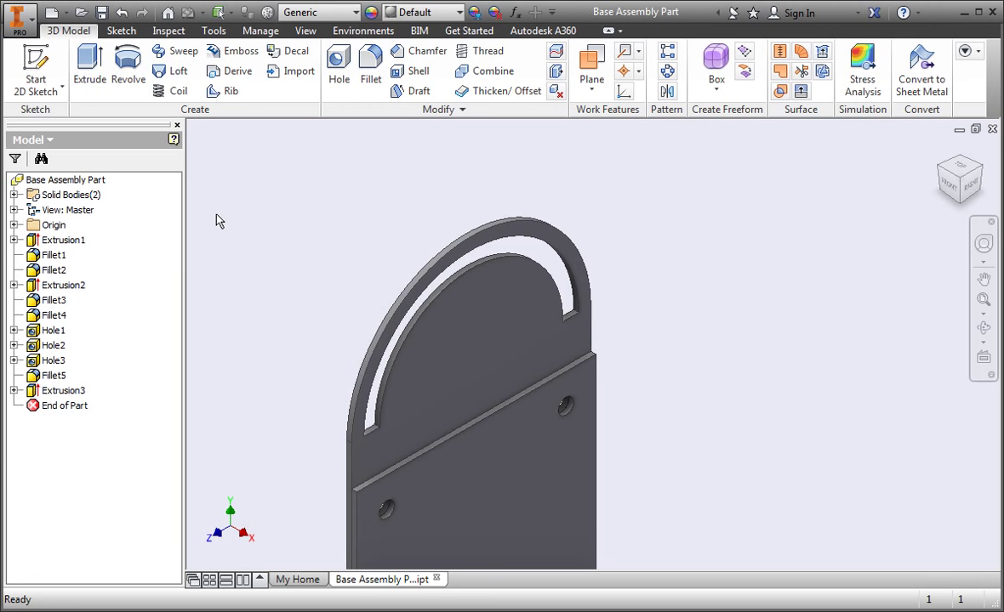
Step: Start a 0.125 in fillet and pick the two edges at the first slot end
right_click(242, 221)
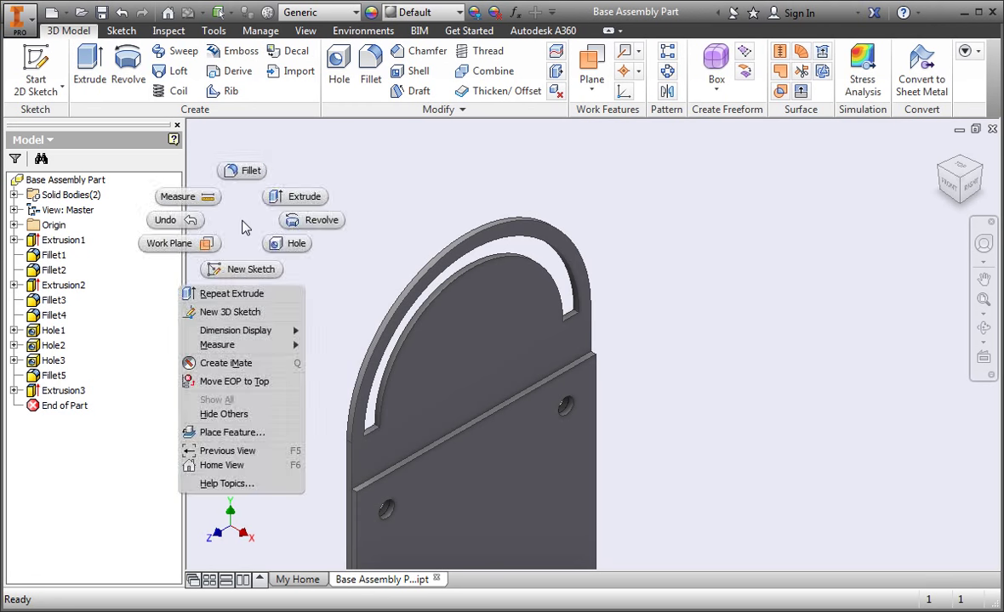
click(247, 173)
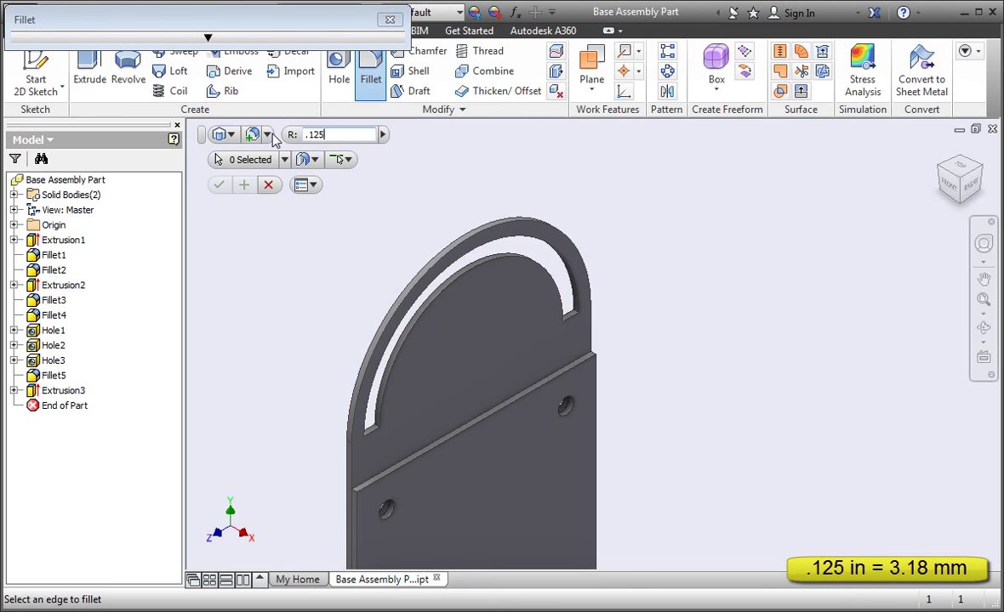
scroll(365, 435, up, 4)
scroll(365, 438, up, 2)
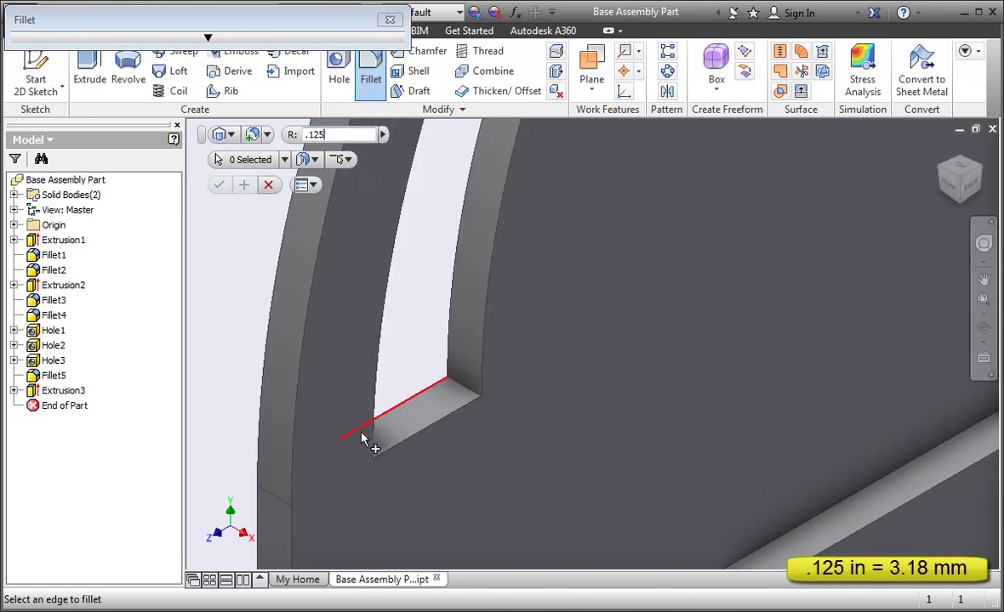
click(368, 456)
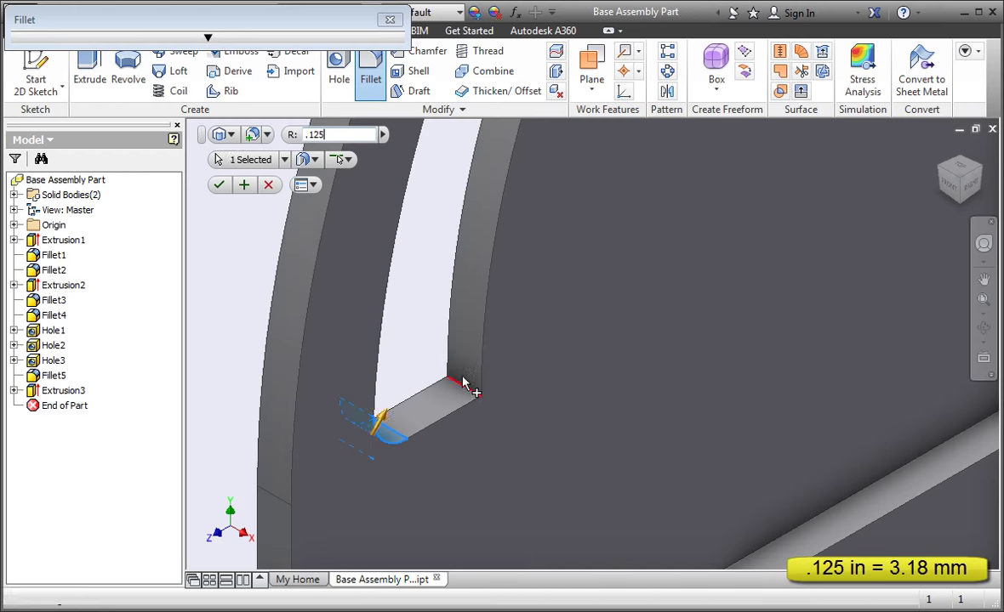
click(461, 396)
Step: Add the two edges at the slot's other end and apply the fillets
scroll(629, 351, down, 4)
middle_drag(851, 233, 516, 437)
scroll(370, 405, up, 2)
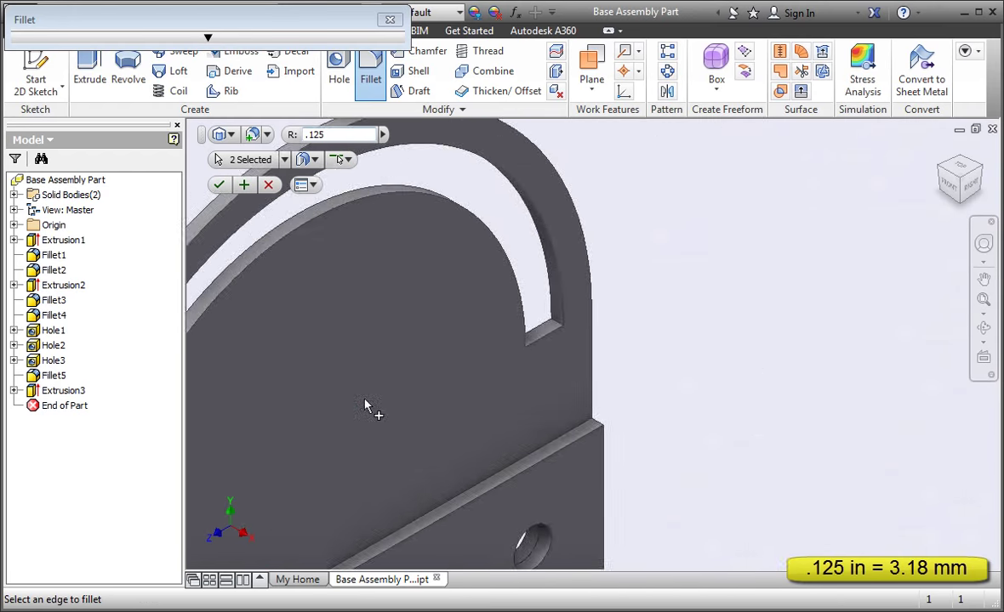
scroll(527, 349, up, 3)
scroll(527, 349, up, 1)
click(549, 364)
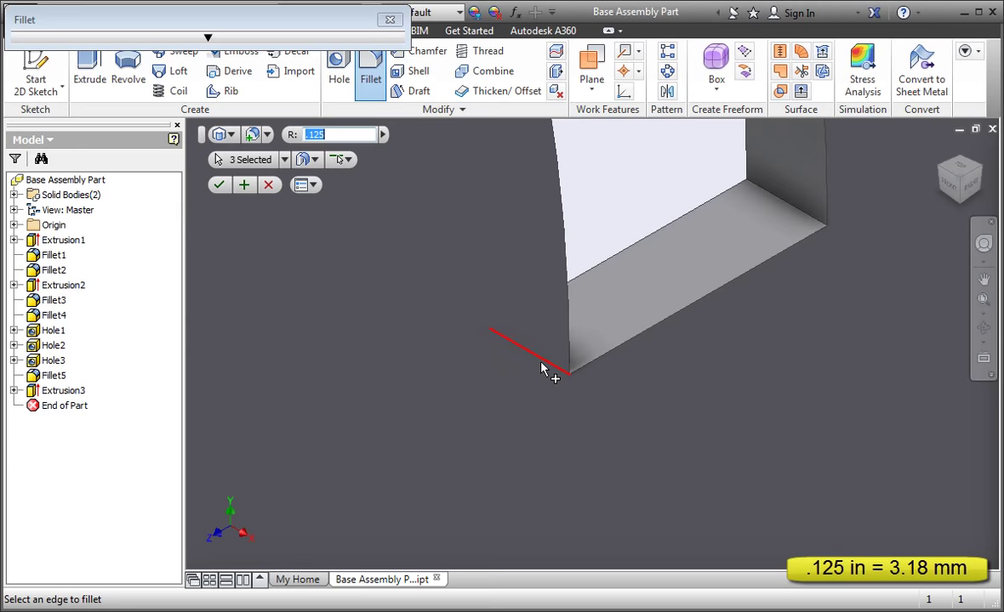
shift+middle_drag(547, 365, 747, 242)
click(787, 204)
scroll(492, 380, down, 4)
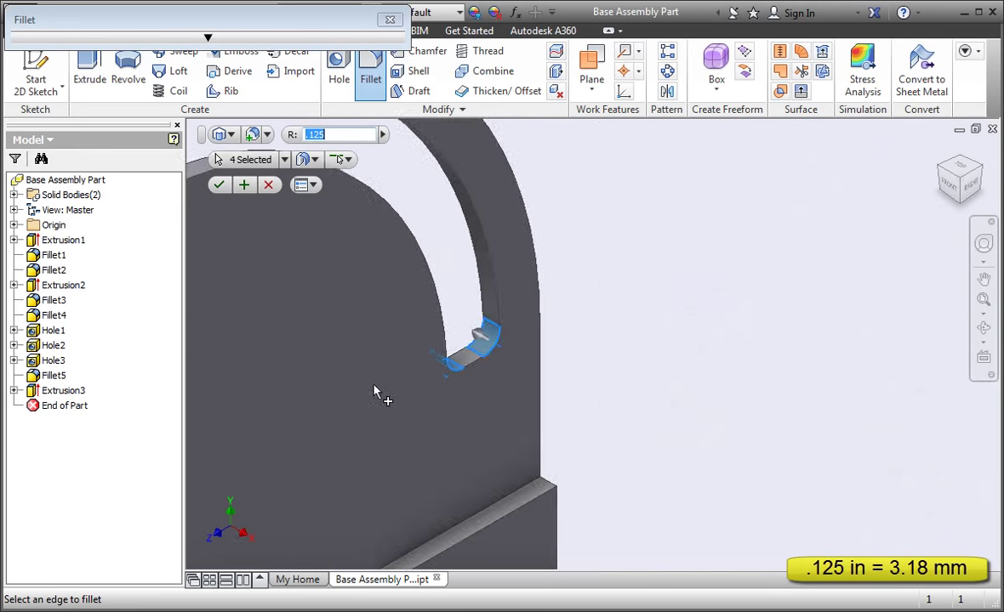
middle_drag(376, 392, 672, 332)
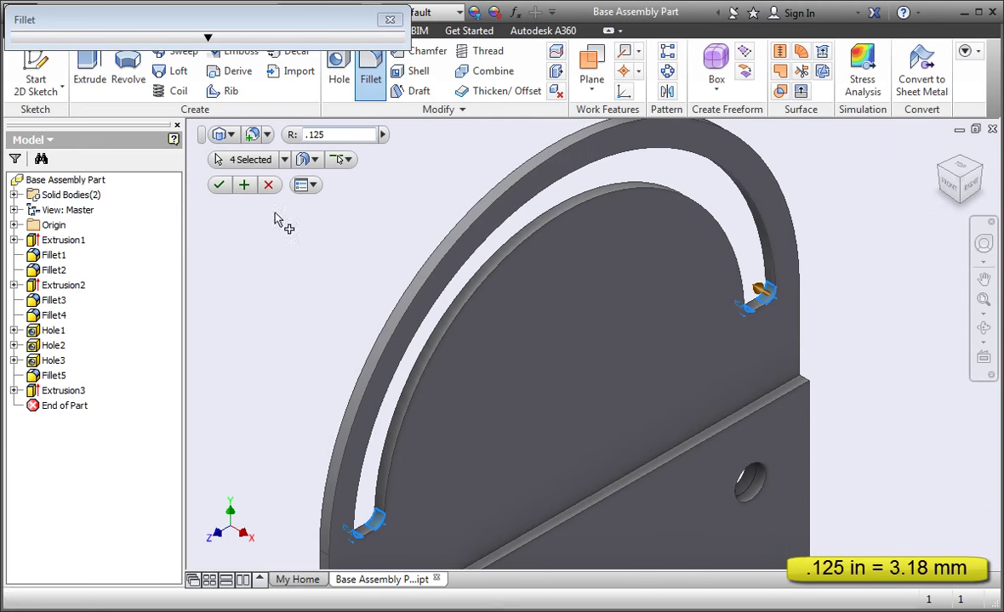
click(228, 194)
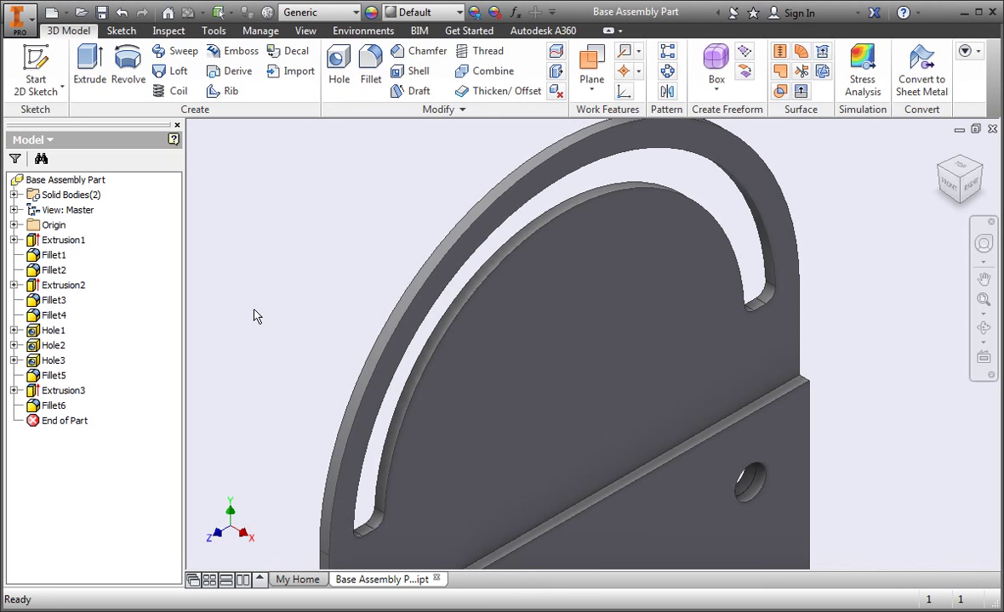
Step: Share the slot sketch under Extrusion3 for reuse
click(14, 391)
right_click(66, 406)
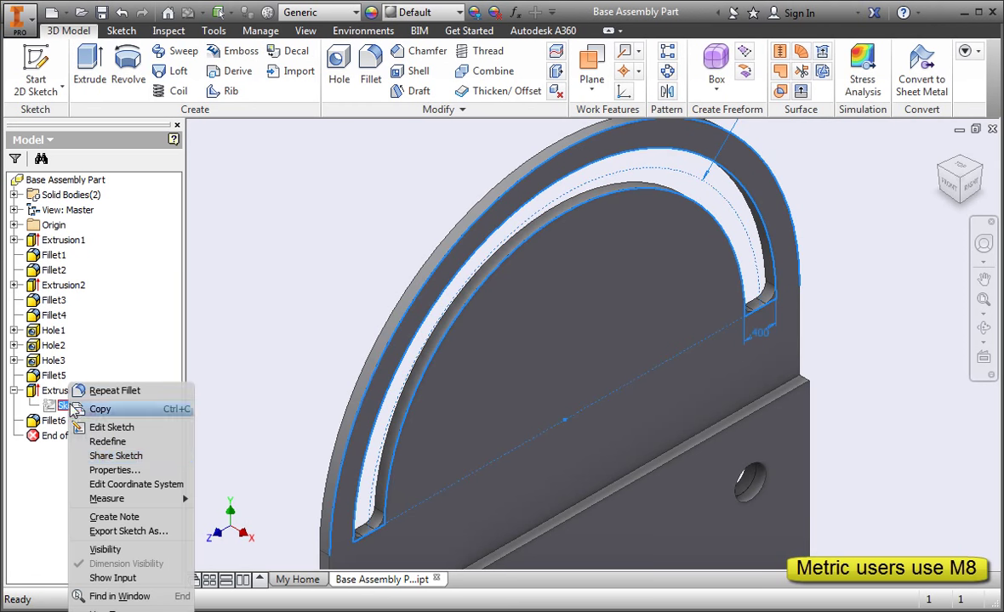
click(162, 461)
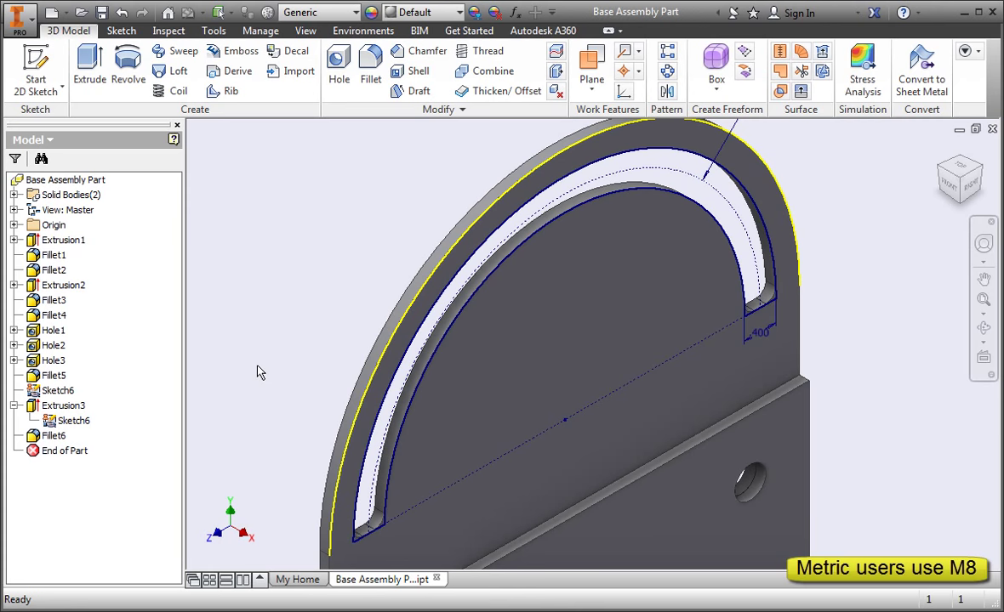
Step: Place a 3/8 through hole at the slot's centre point
click(338, 68)
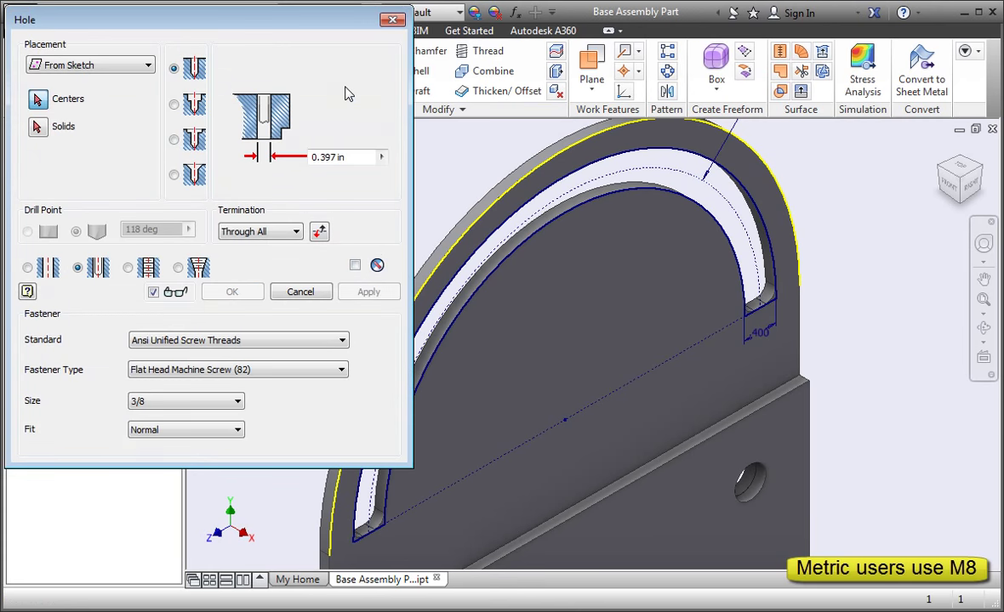
click(560, 423)
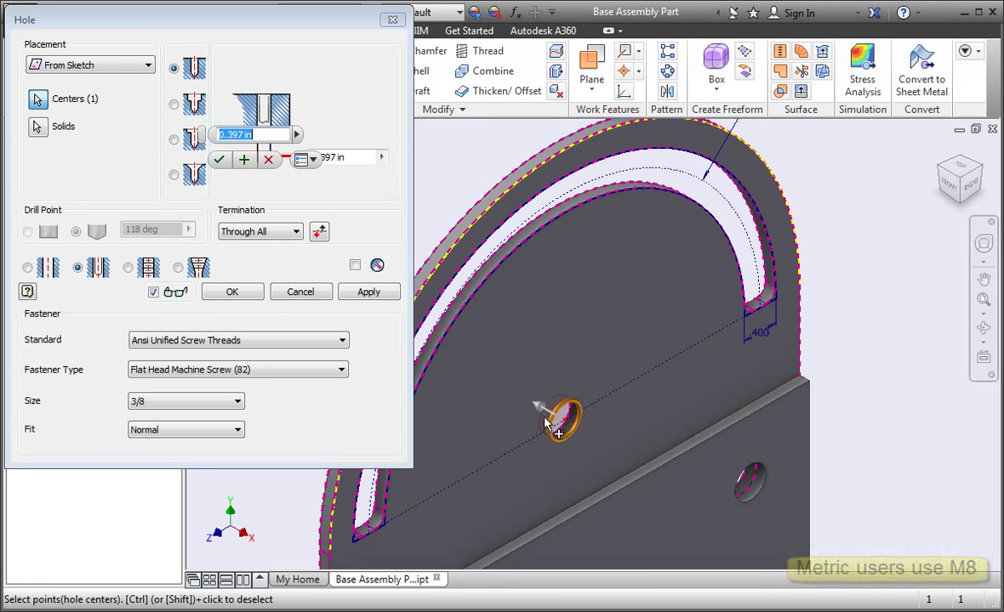
click(242, 292)
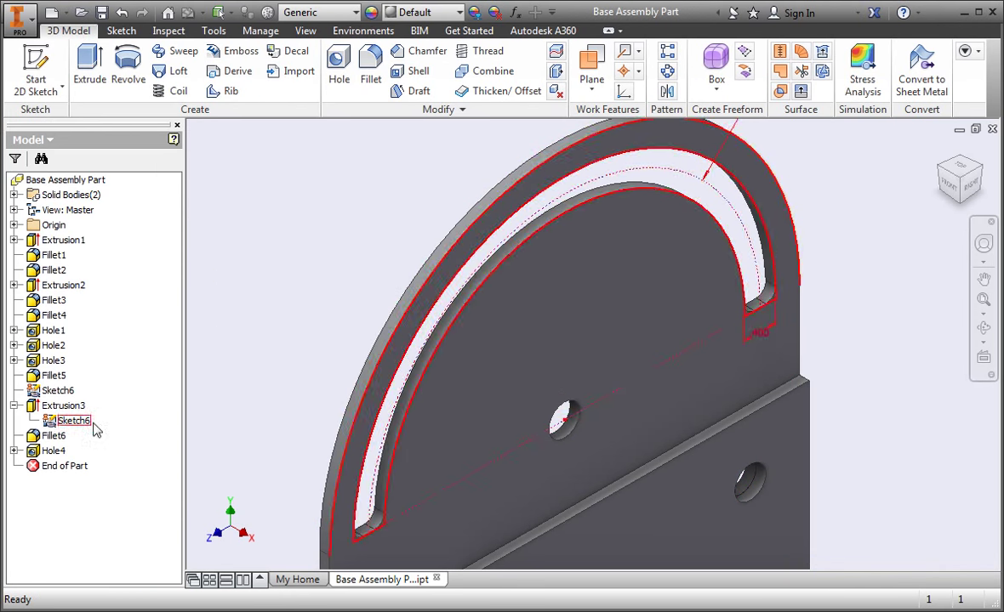
Step: Turn off Sketch6's visibility and zoom out to show the whole bracket
right_click(81, 420)
click(127, 534)
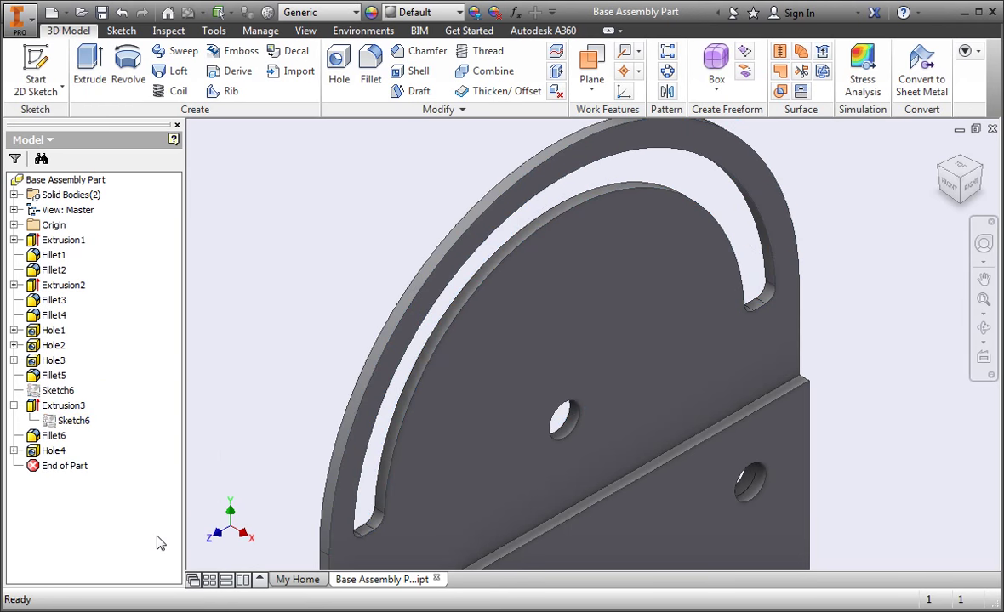
scroll(287, 332, up, 3)
scroll(283, 332, up, 2)
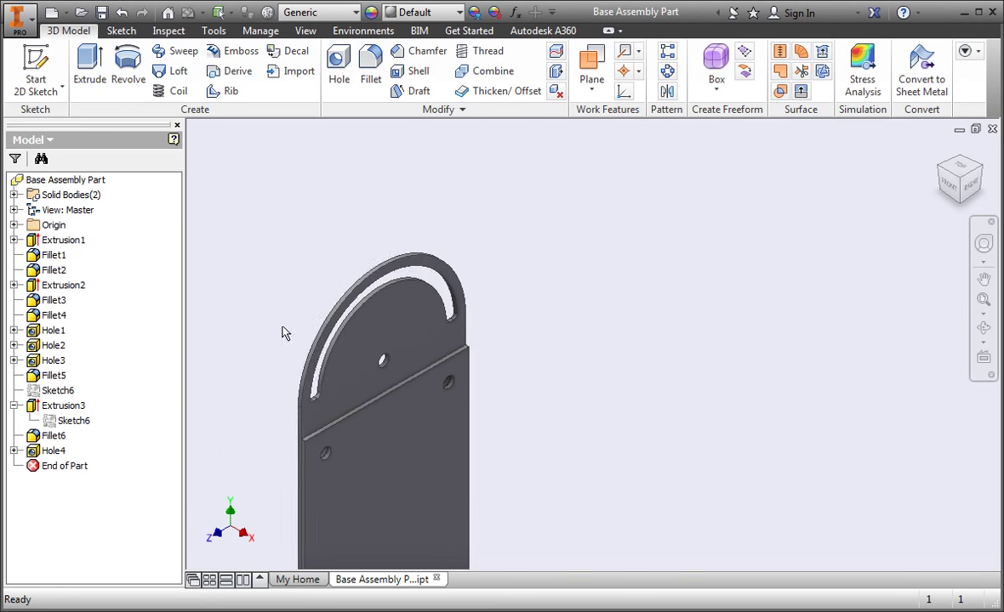
middle_drag(282, 332, 489, 253)
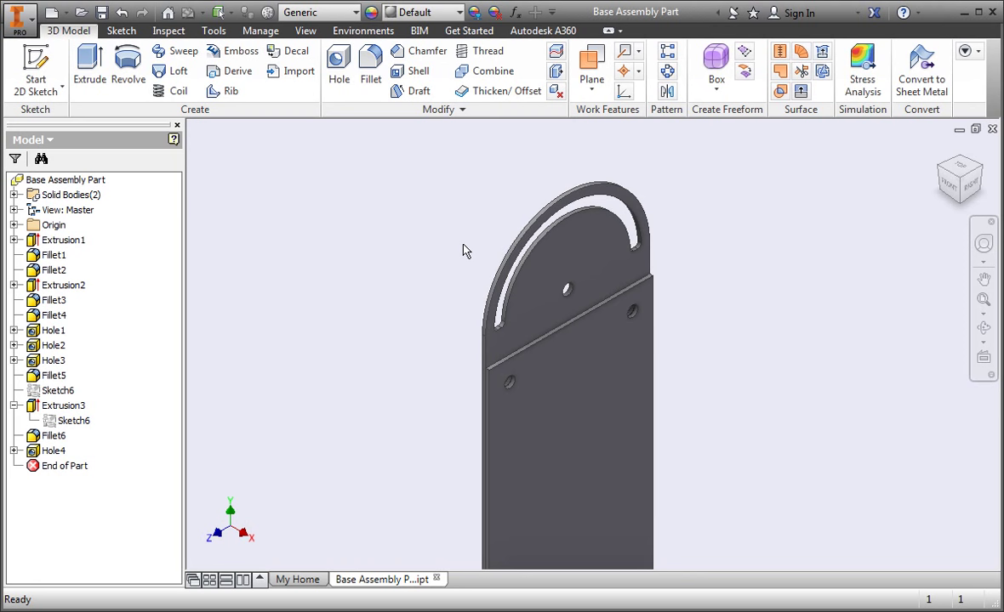